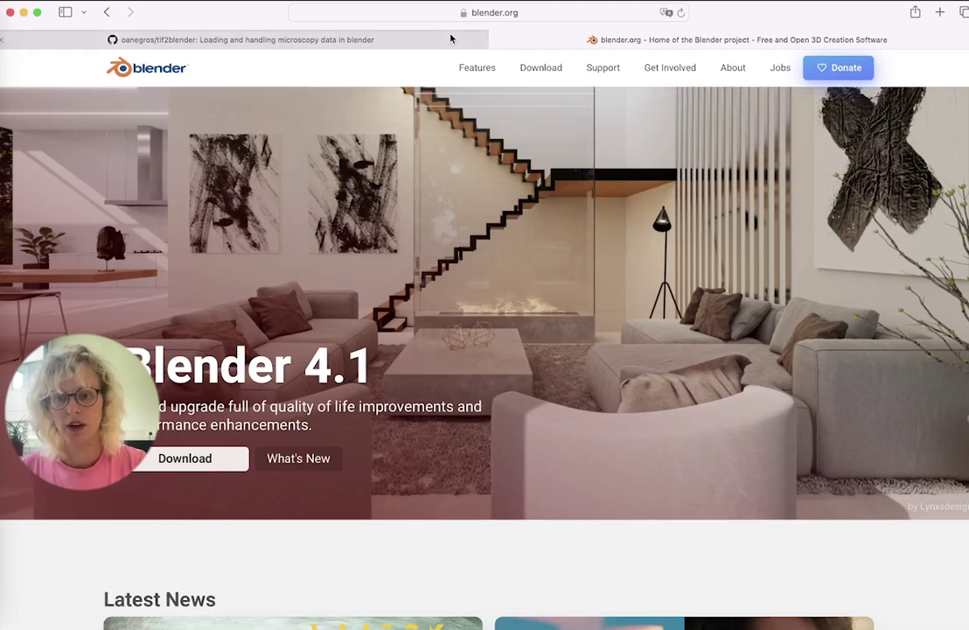
- Select the web address in the browser's address bar on the blender.org tab
left_click(556, 16)
- Open blender.org's Download page, then return to the tif2blender GitHub repository tab
key("Escape")
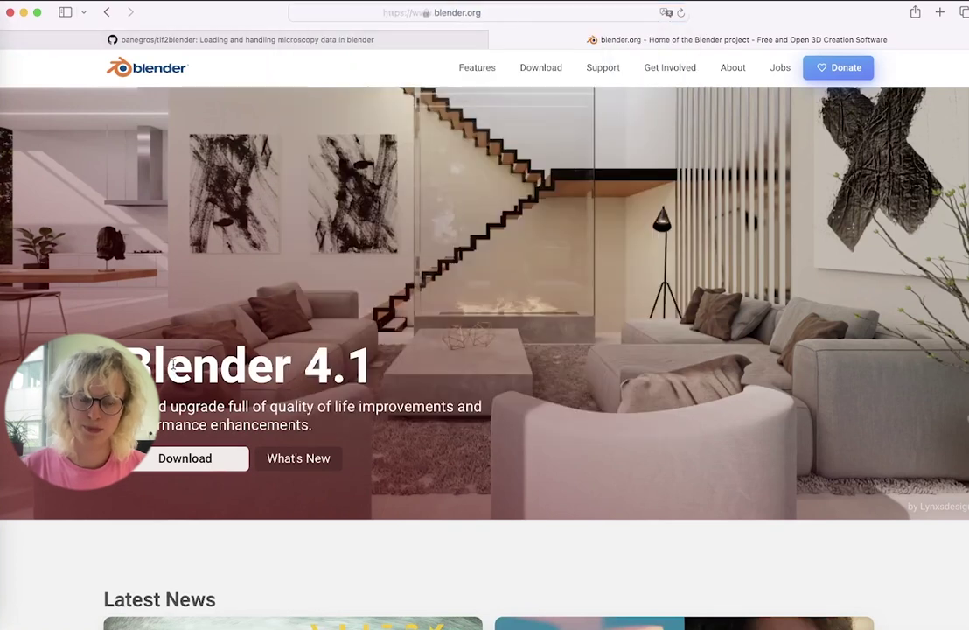
left_click(162, 458)
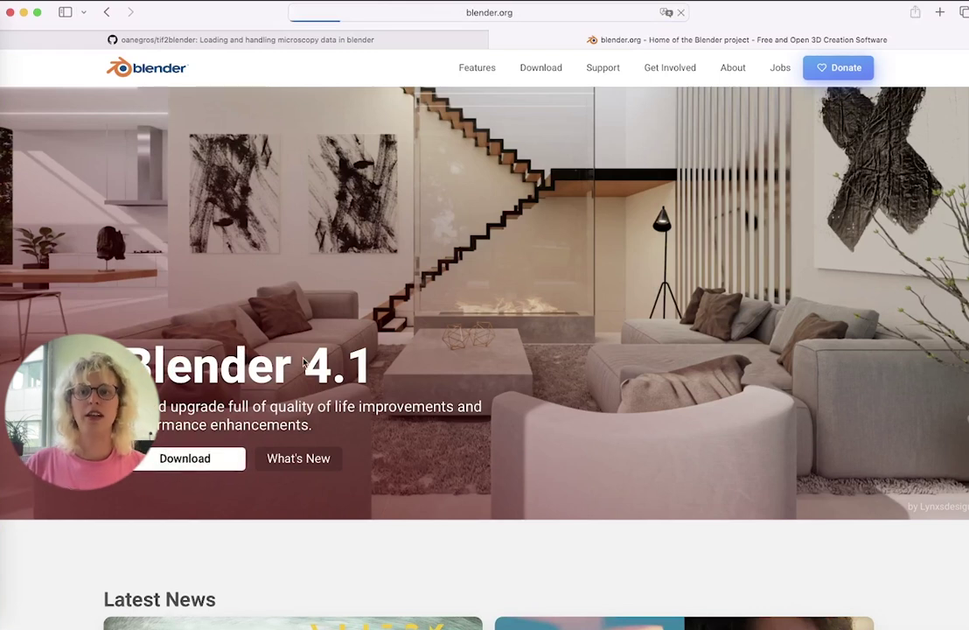
left_click(310, 40)
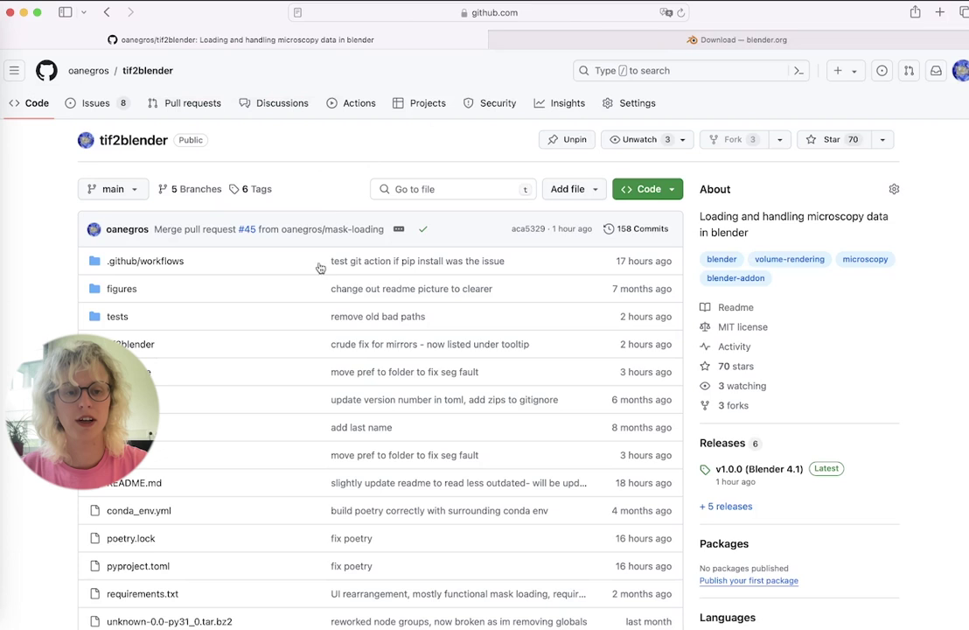
- Open the tif2blender v1.0.0 release for Blender 4.1 from the repository's Releases list
scroll(162, 377, "down", 2)
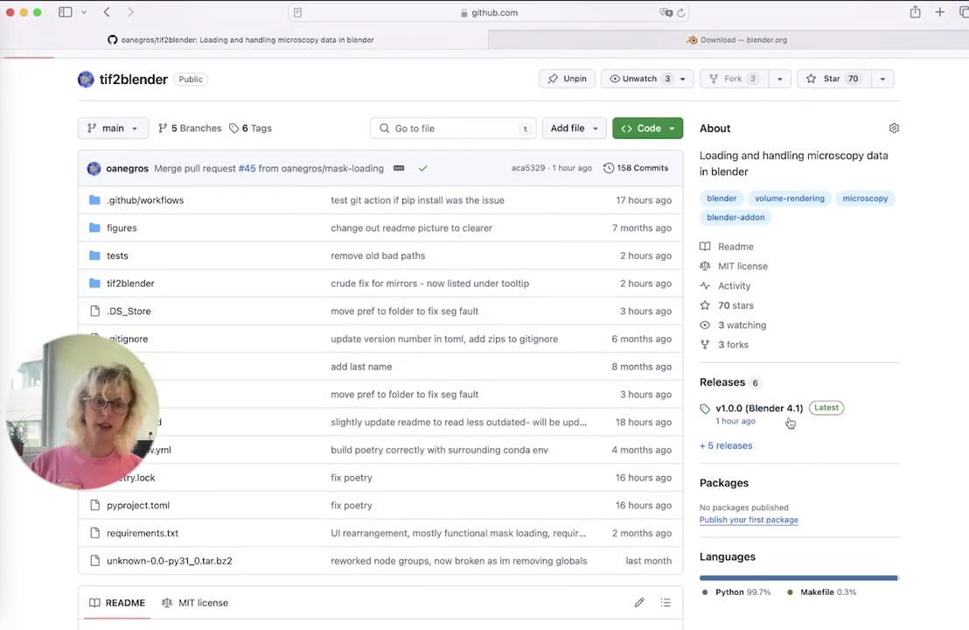
left_click(790, 422)
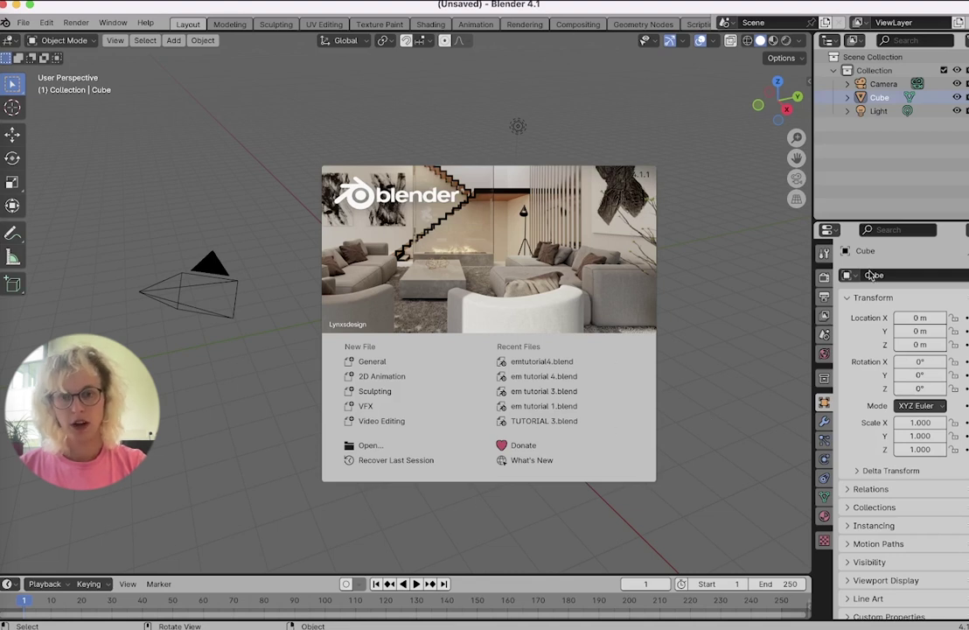
- Start a General file, select the light and camera, and orbit the default scene
left_click(378, 364)
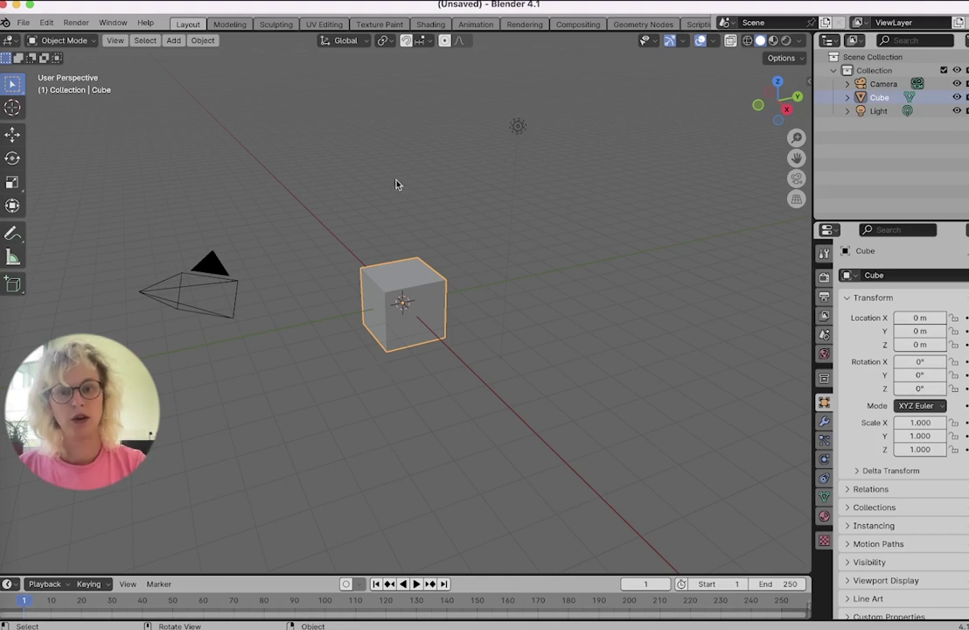
left_click(520, 129)
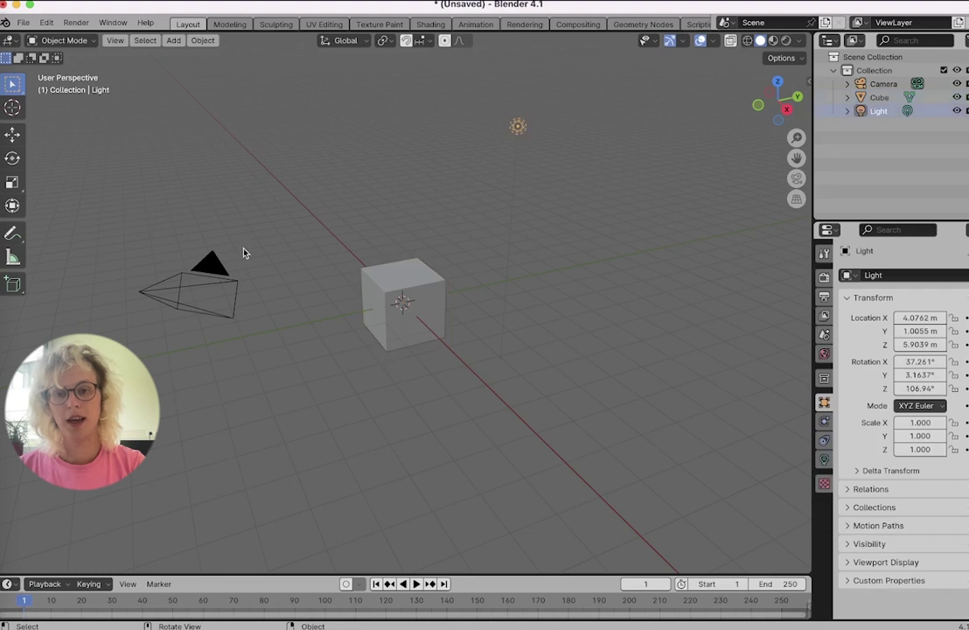
left_click(225, 274)
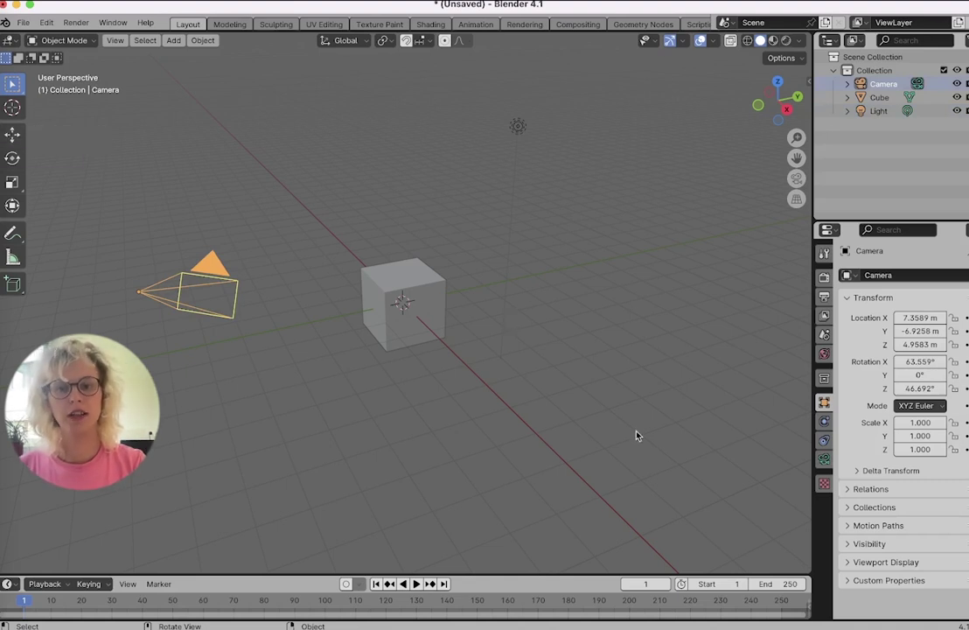
scroll(671, 433, "up", 6)
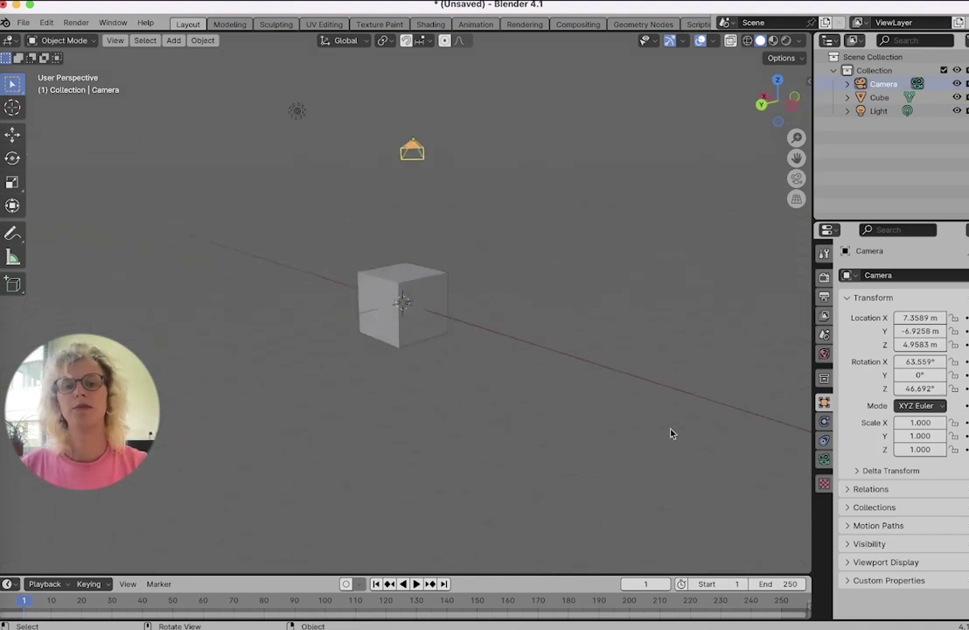
scroll(671, 433, "right", 10)
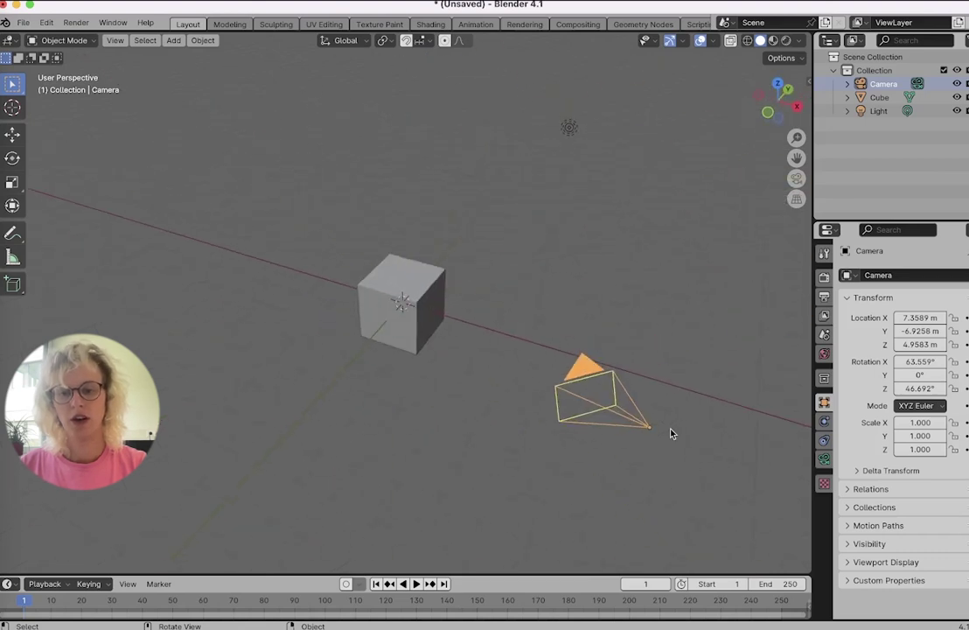
scroll(670, 433, "up", 10)
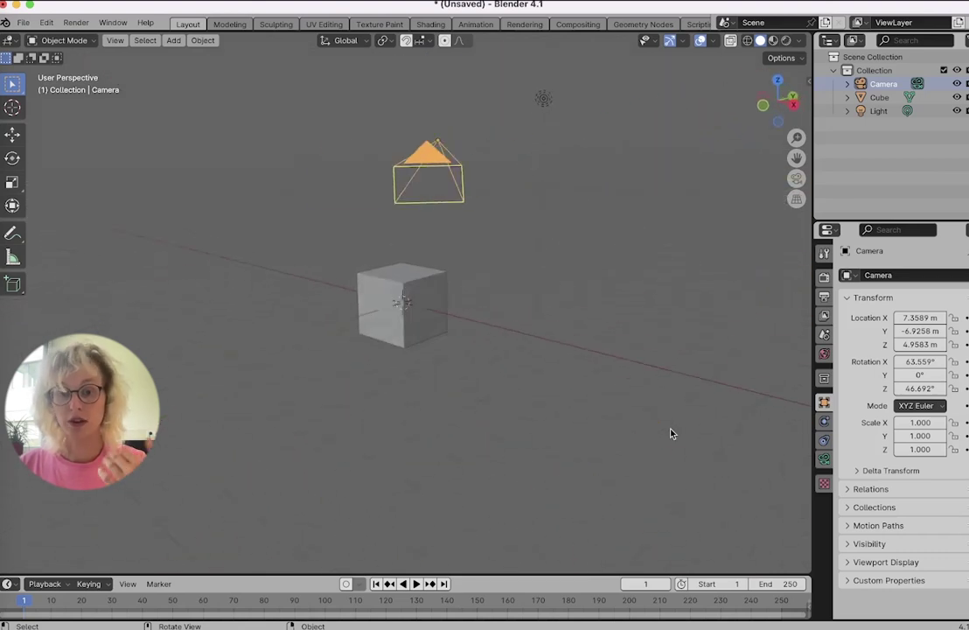
scroll(671, 433, "right", 5)
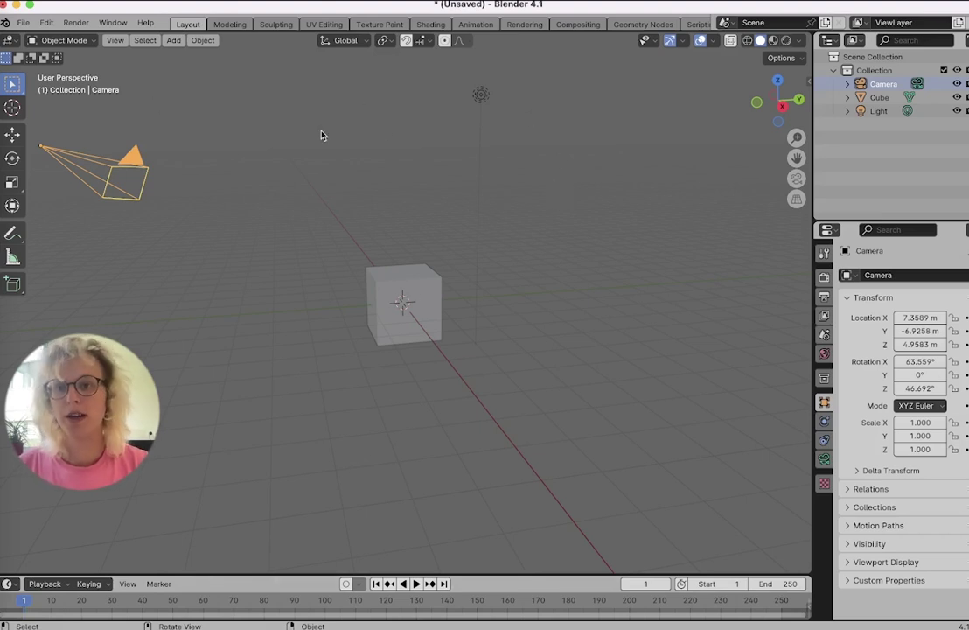
- View the scene in Wireframe shading, then in Solid shading
left_click(748, 41)
scroll(509, 320, "right", 10)
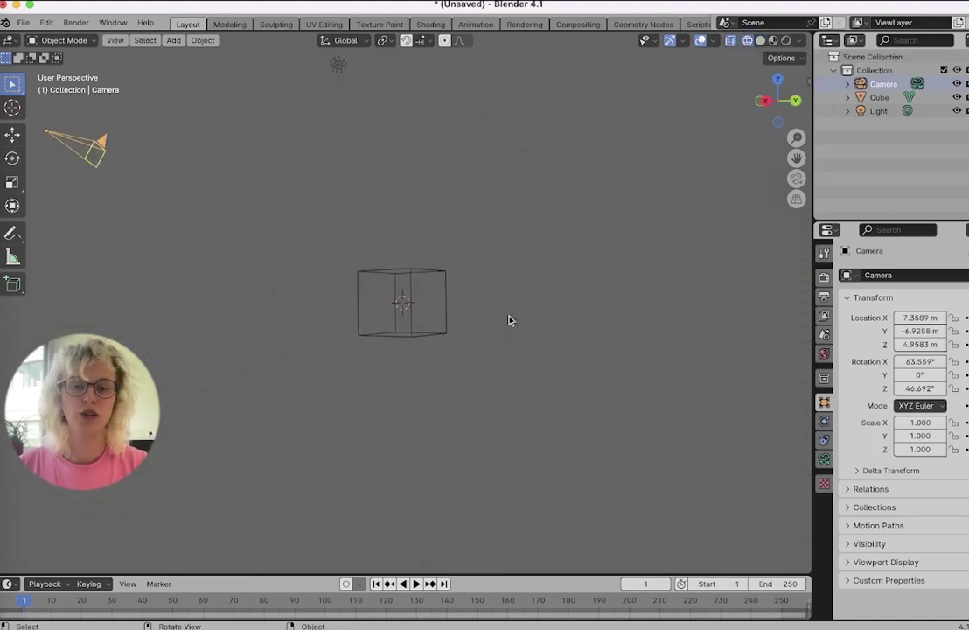
scroll(511, 320, "right", 10)
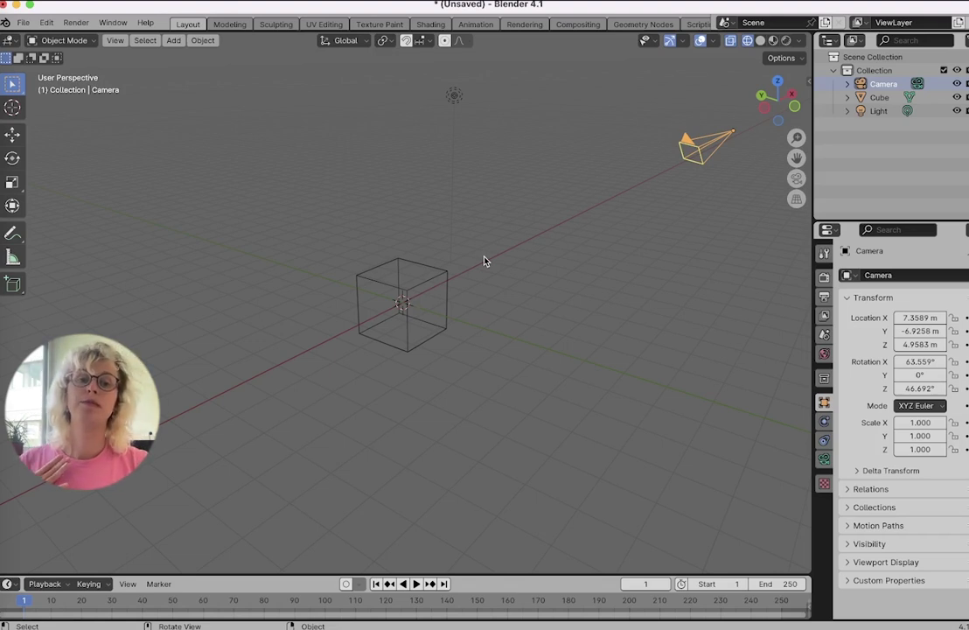
left_click(762, 46)
scroll(539, 281, "up", 10)
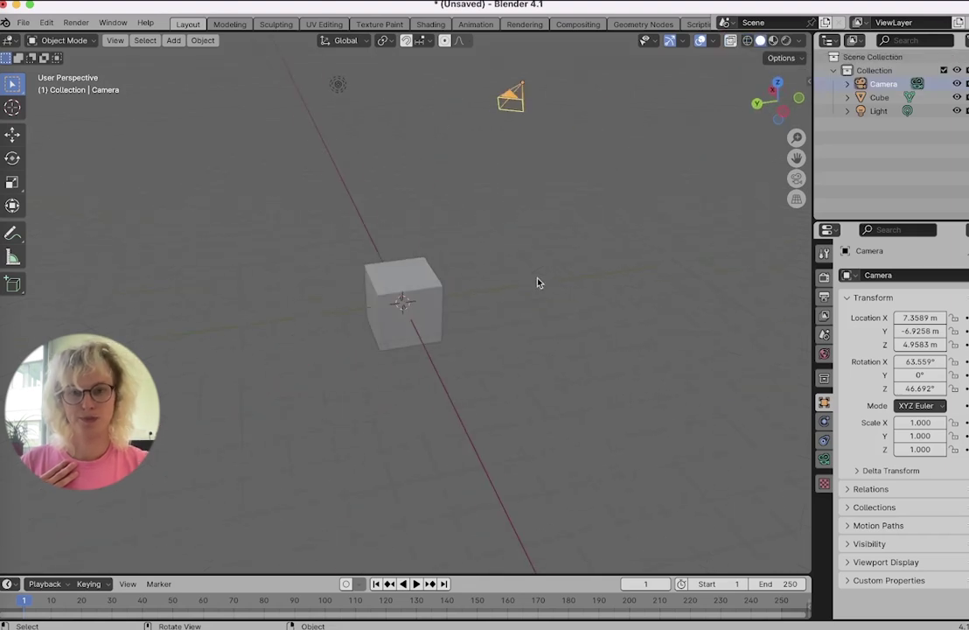
- Switch the viewport to Material Preview, then to Rendered shading
left_click(773, 46)
scroll(627, 207, "right", 10)
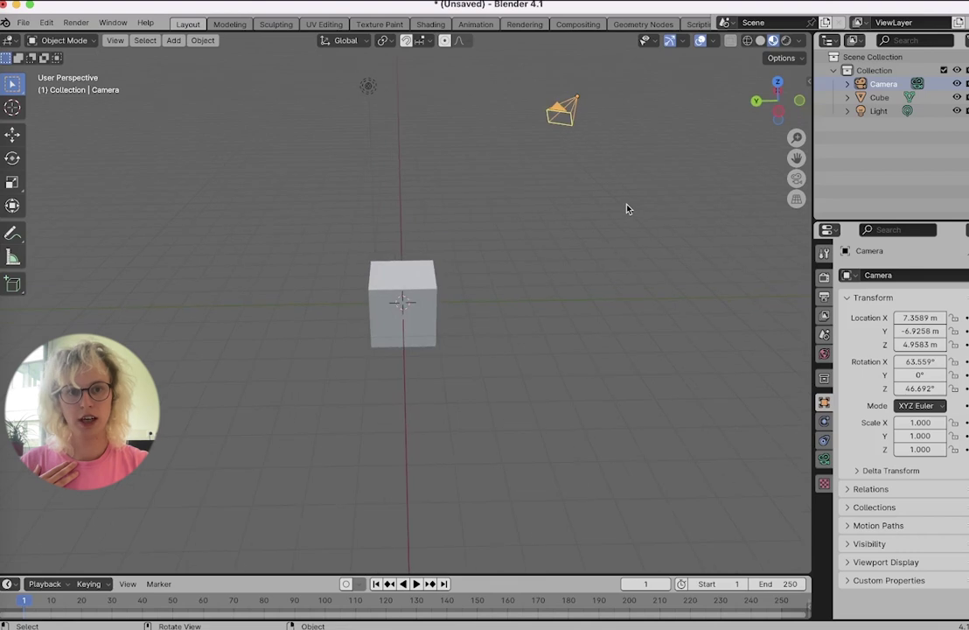
scroll(627, 208, "right", 10)
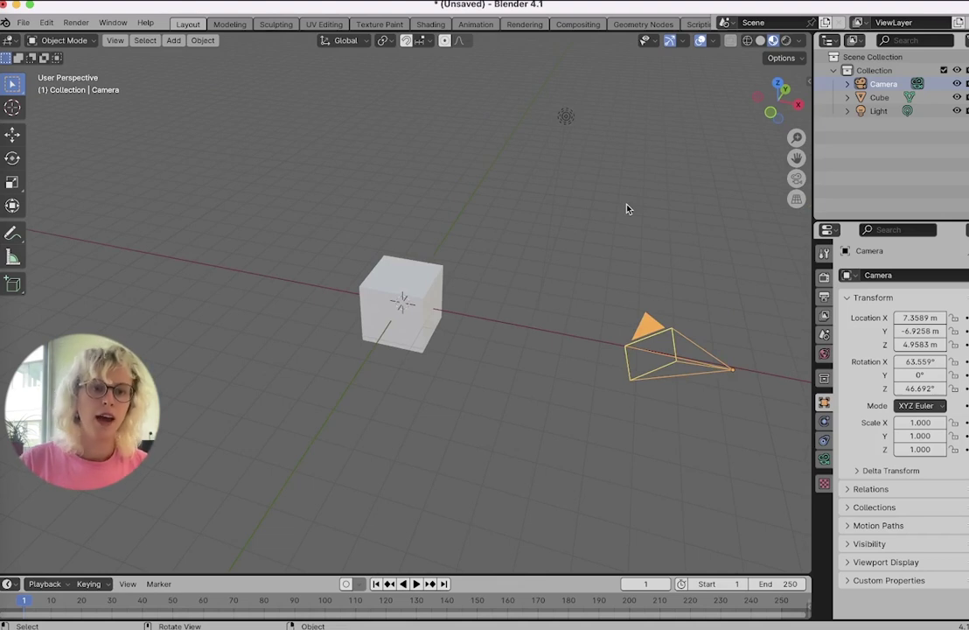
left_click(786, 40)
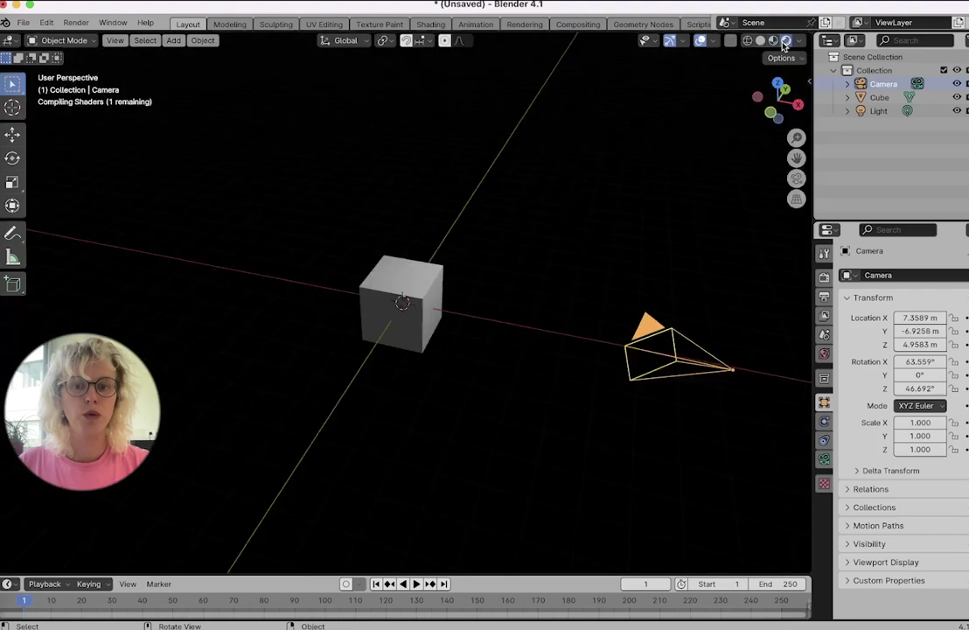
scroll(642, 313, "down", 10)
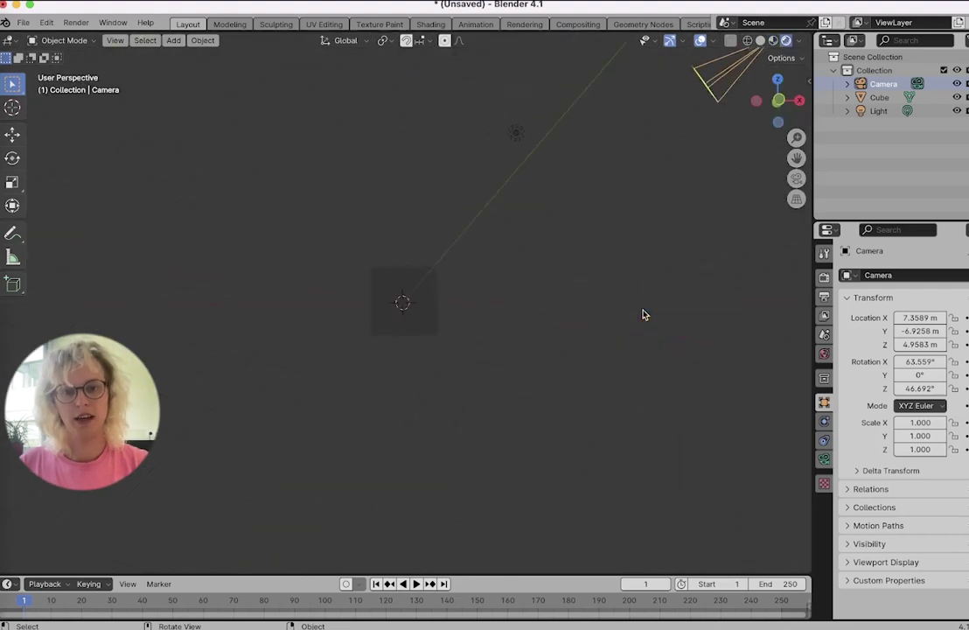
scroll(642, 313, "down", 10)
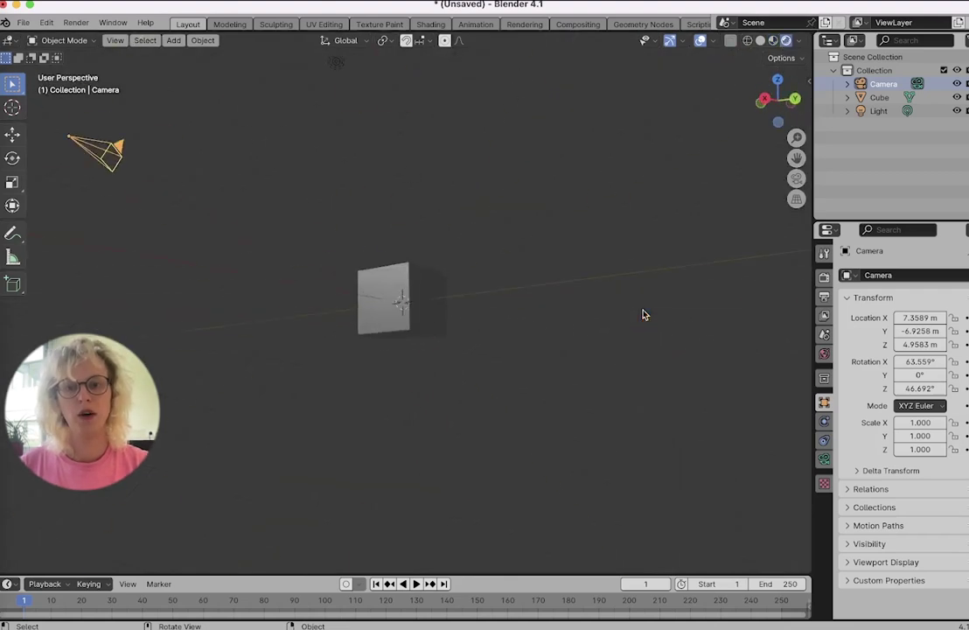
scroll(642, 313, "down", 5)
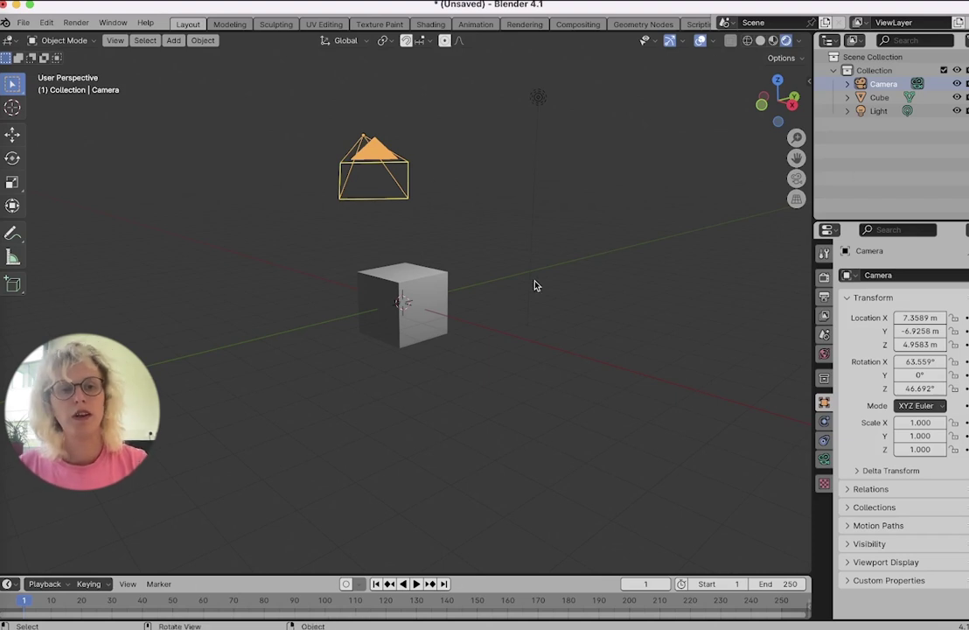
- Select Cube, Light and Camera in the Outliner, leave the Cube active, and check the editor-type list
left_click(885, 99)
left_click(885, 111)
left_click(883, 86)
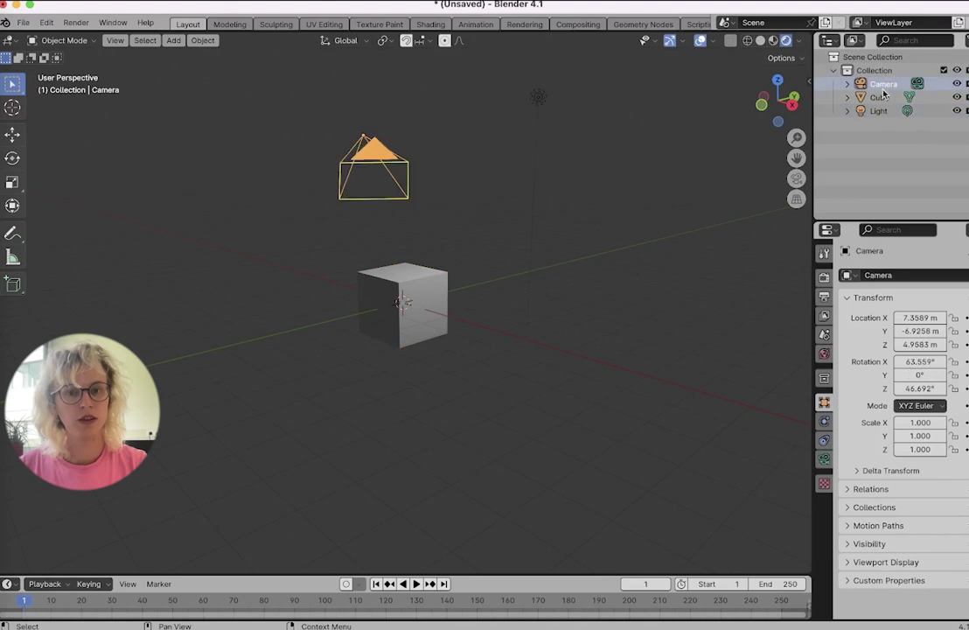
left_click(883, 98)
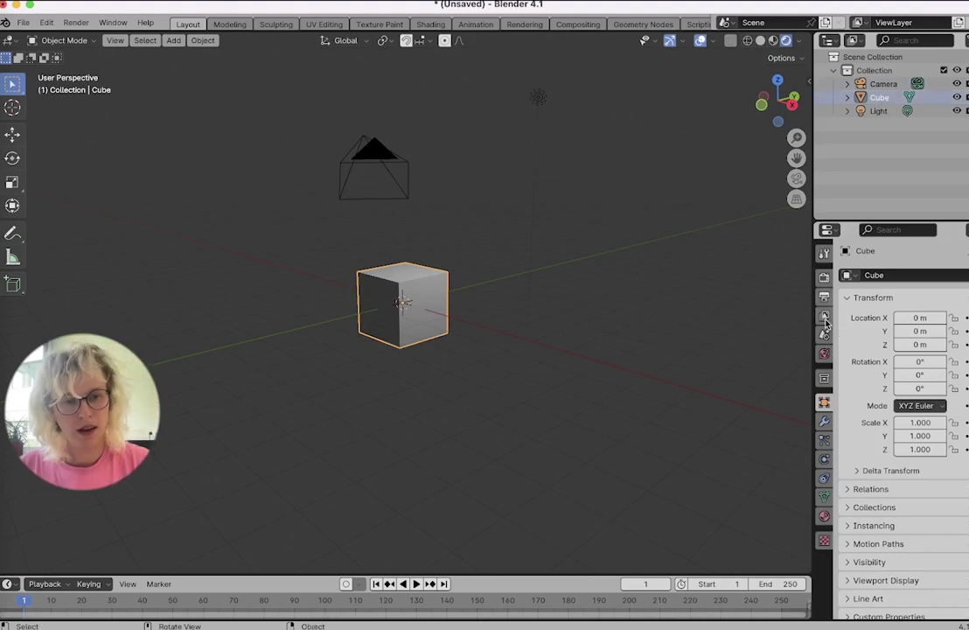
left_click(827, 229)
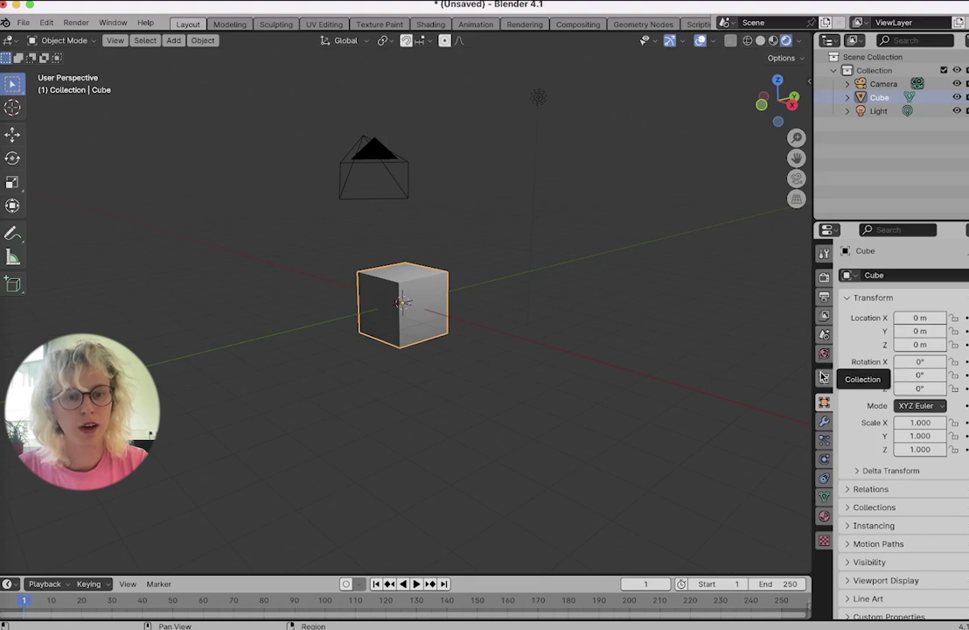
- Set the render engine to Cycles in the Render properties
left_click(823, 278)
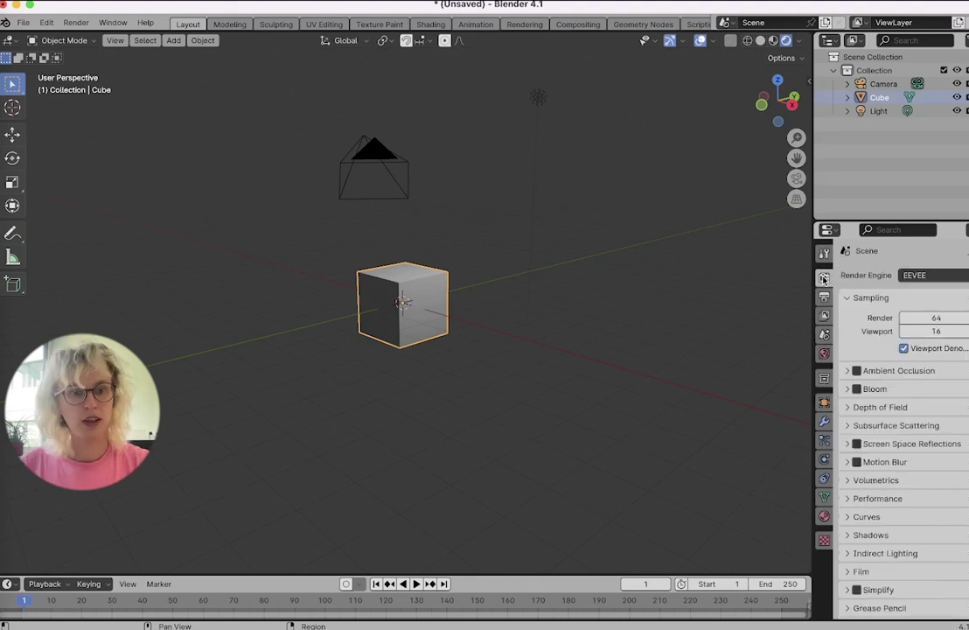
left_click(929, 276)
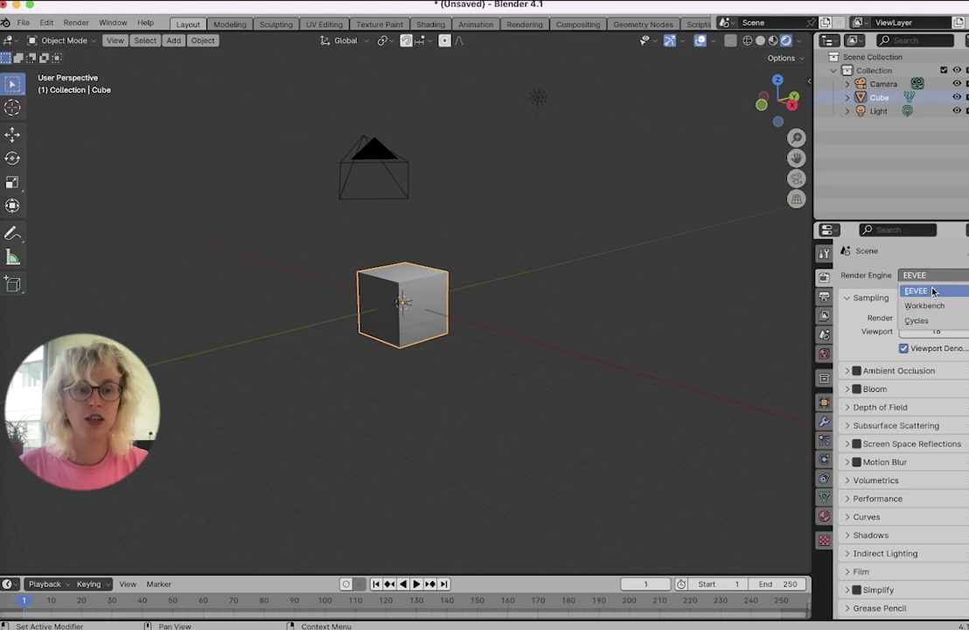
left_click(920, 320)
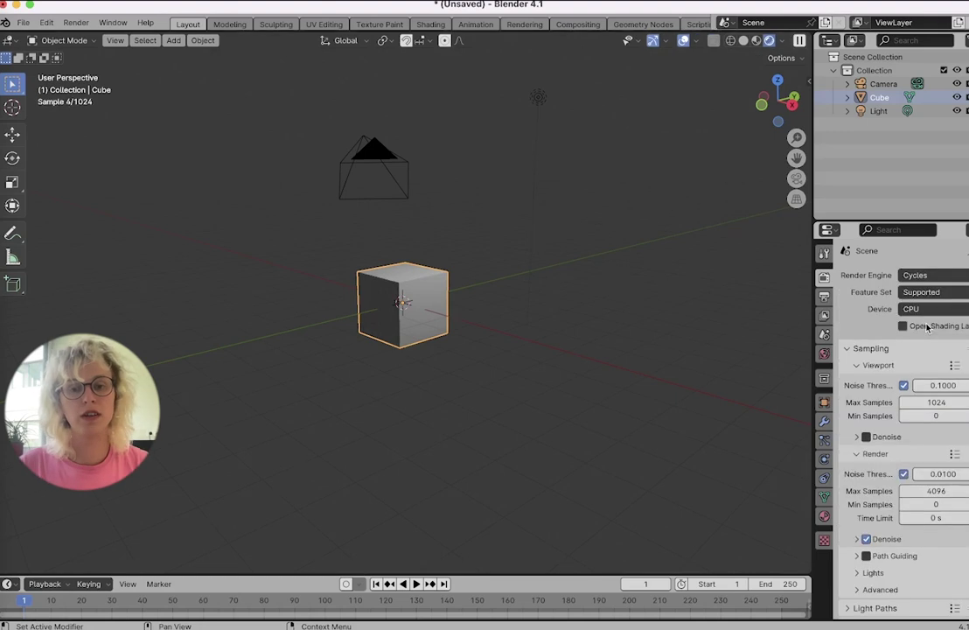
- Look over the Output properties, then bring up the Scene properties
scroll(766, 372, "left", 5)
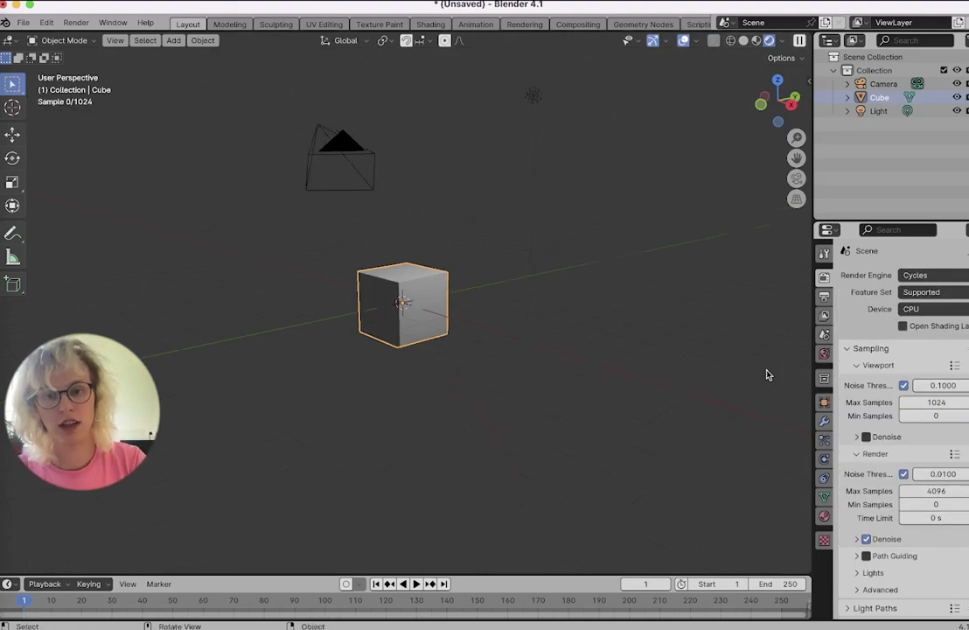
left_click(824, 298)
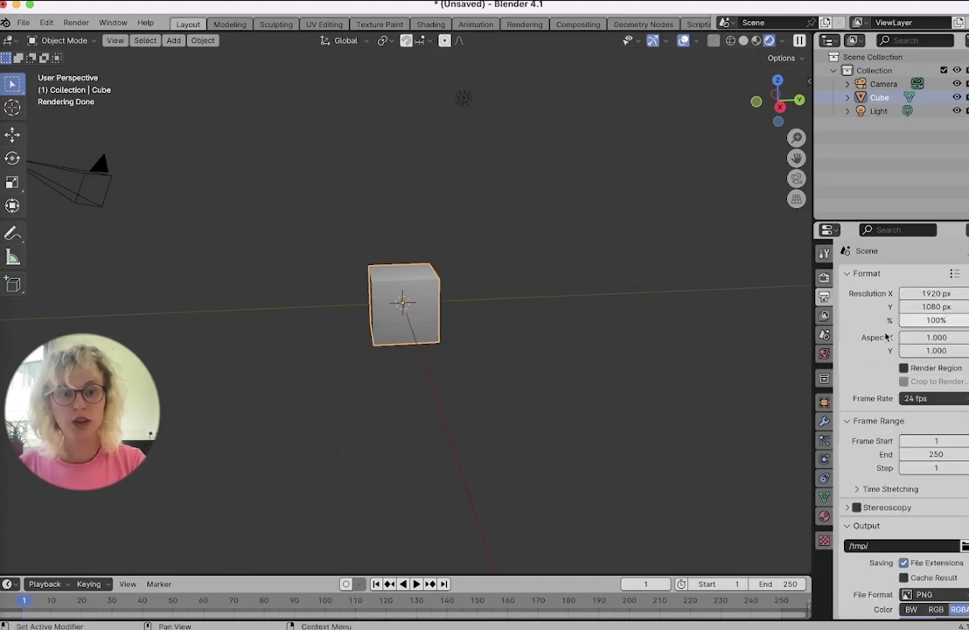
left_click(824, 335)
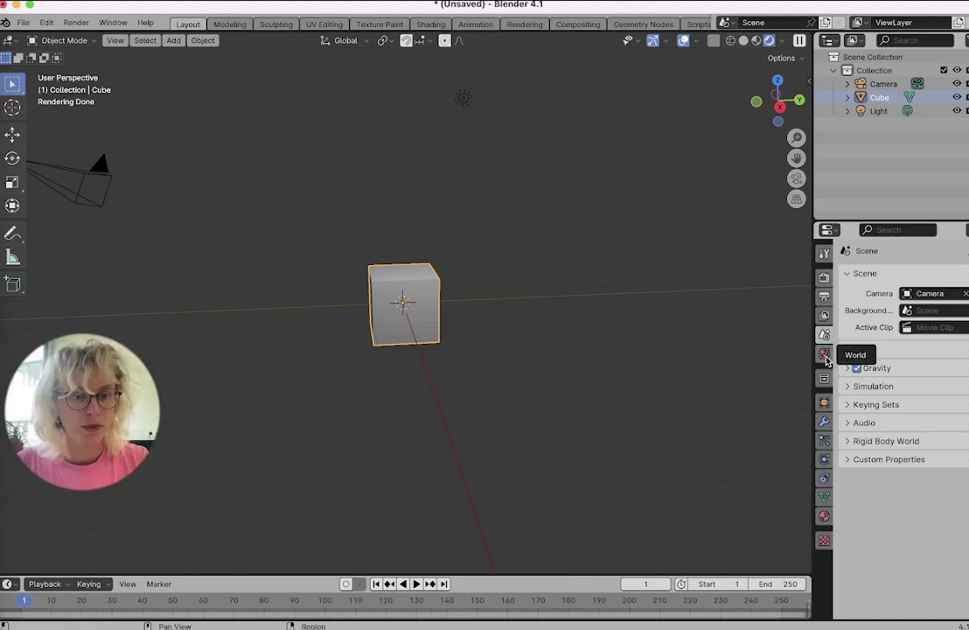
- Lighten the World background colour to light grey with the colour picker's Value slider
left_click(824, 354)
left_click(930, 376)
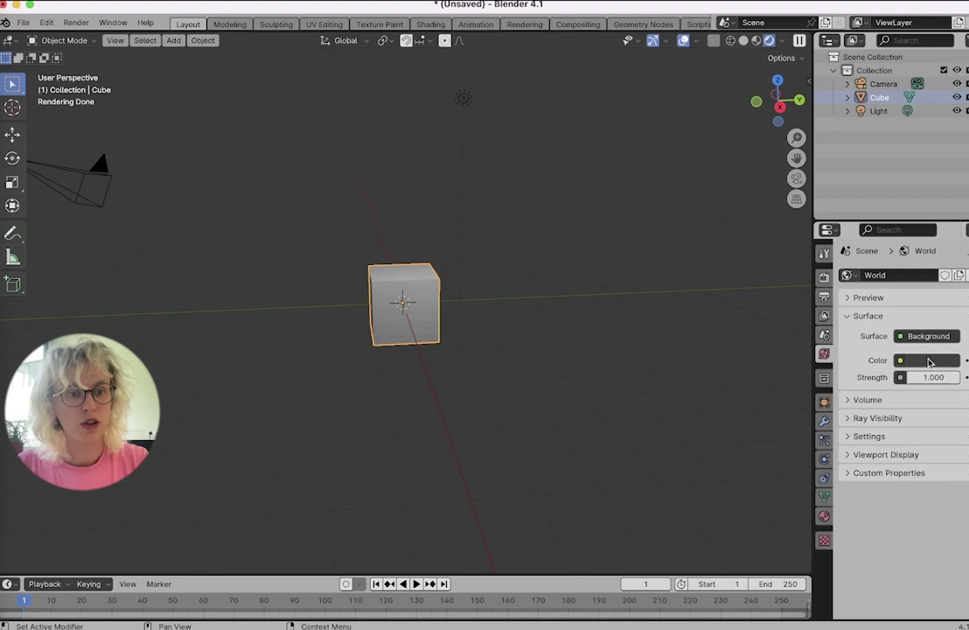
left_click(927, 360)
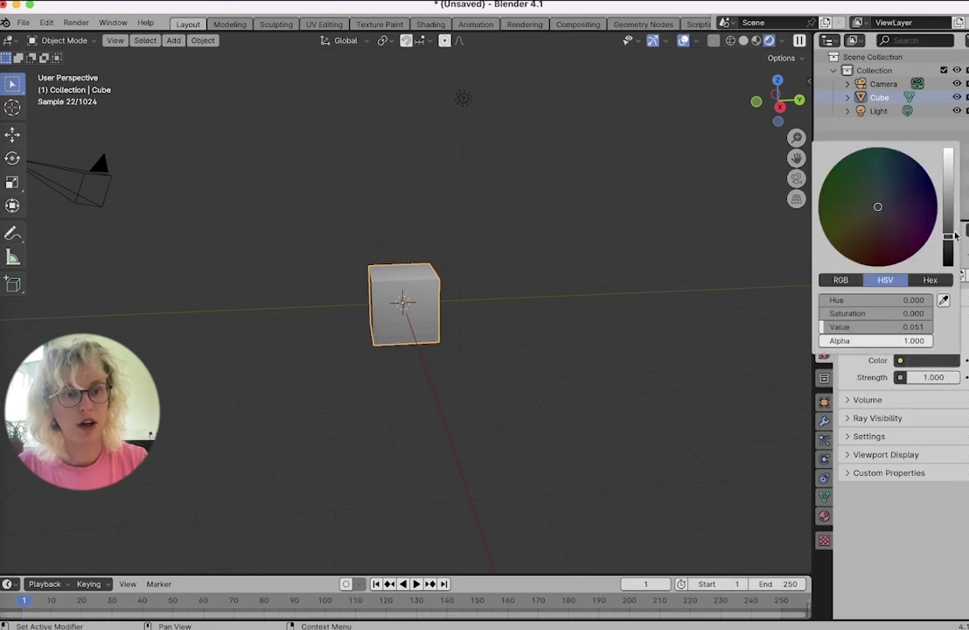
left_click_drag(949, 208, 948, 156)
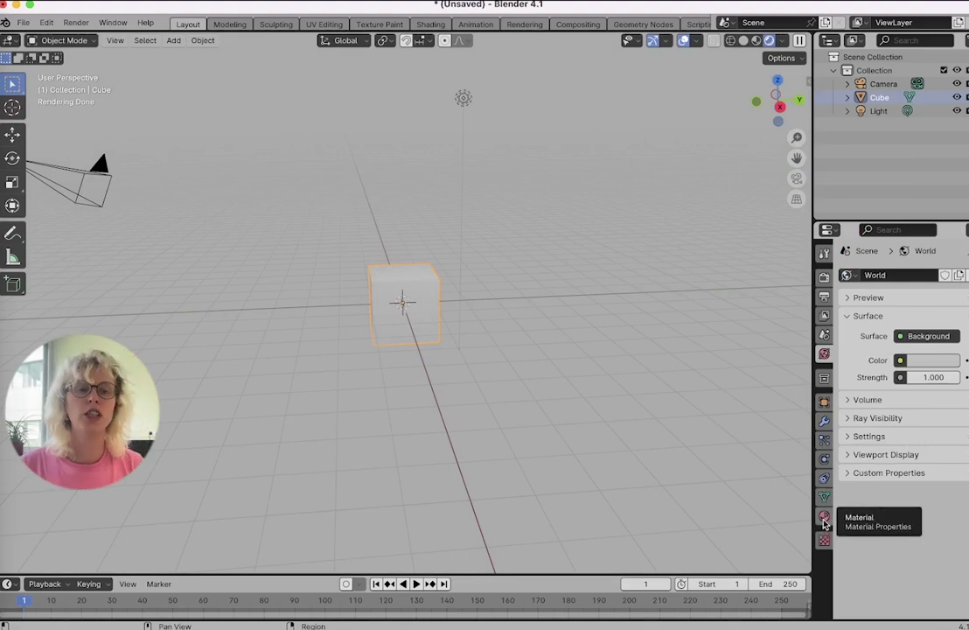
left_click(885, 85)
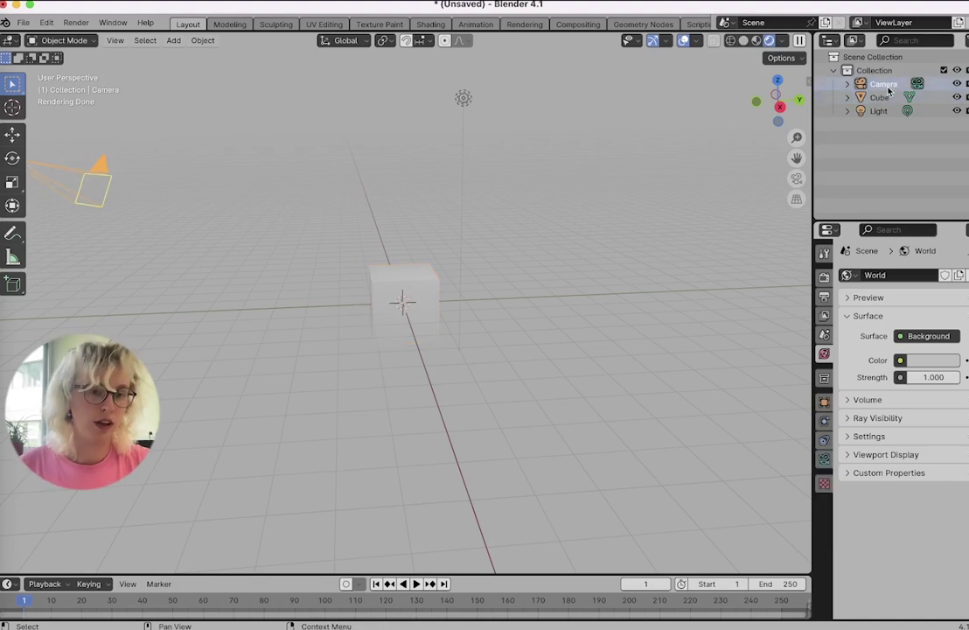
- Move the camera to X 10.882 m and Y -1.9892 m
left_click(824, 401)
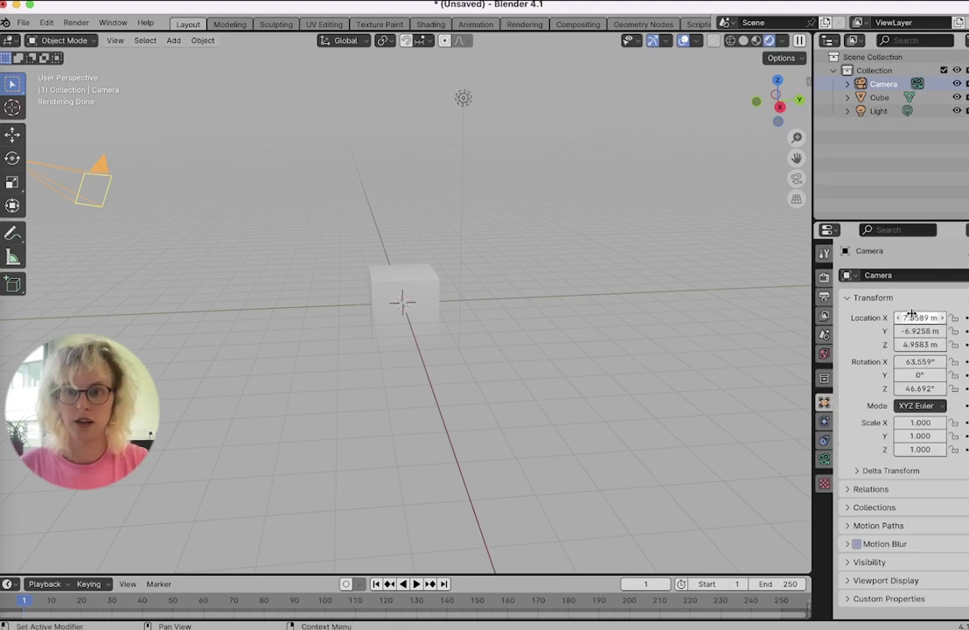
mouse_move(912, 315)
left_mouse_down()
mouse_move(879, 316)
mouse_move(958, 331)
mouse_move(910, 330)
left_mouse_up()
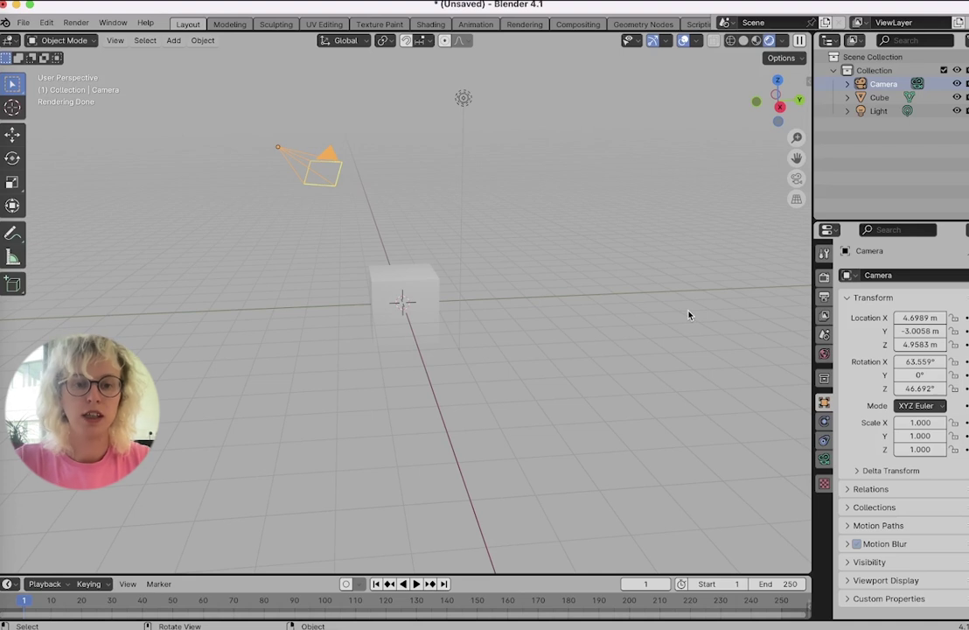
key("g")
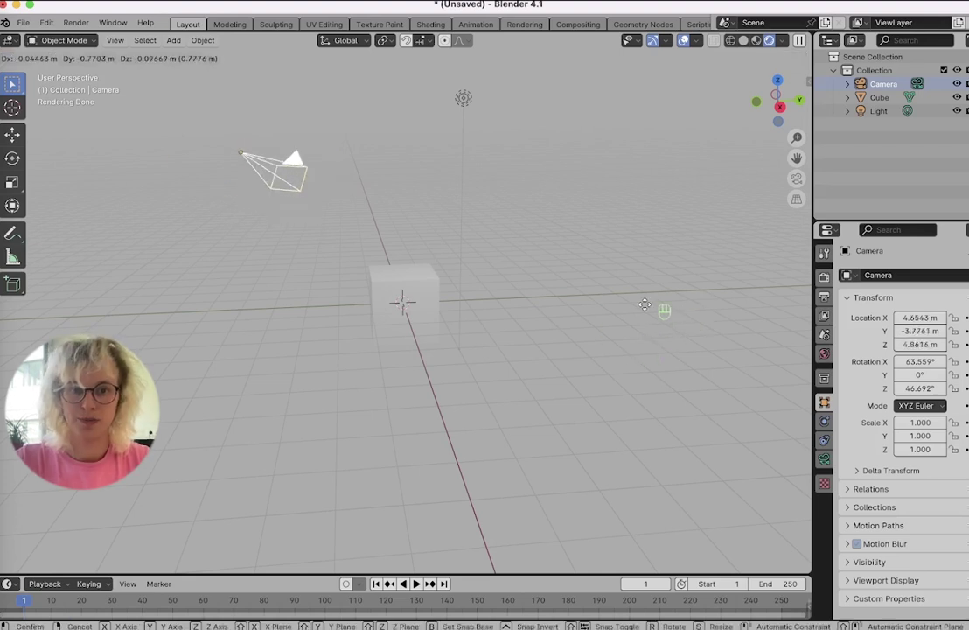
left_click(666, 335)
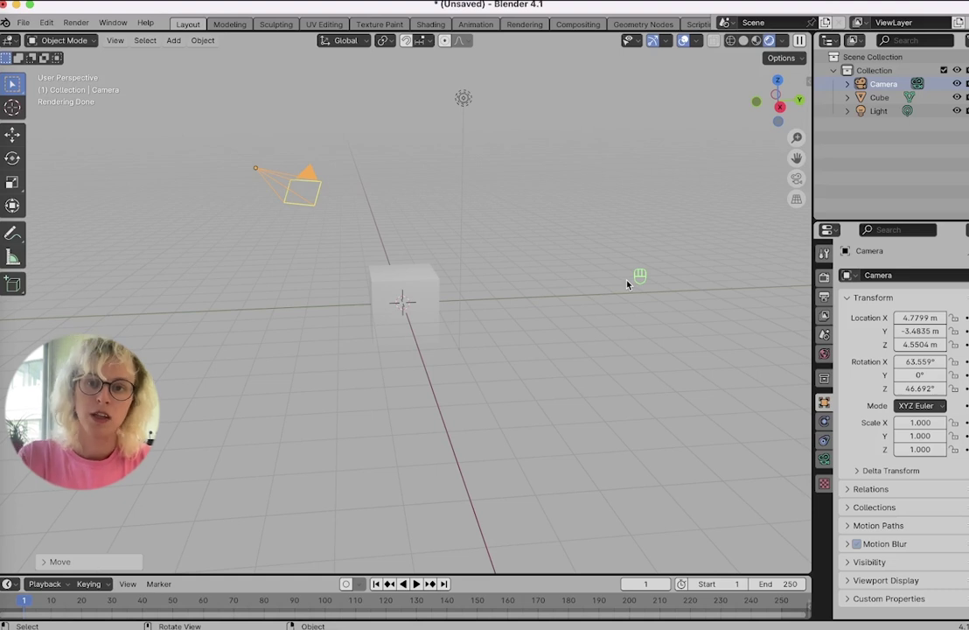
key("g")
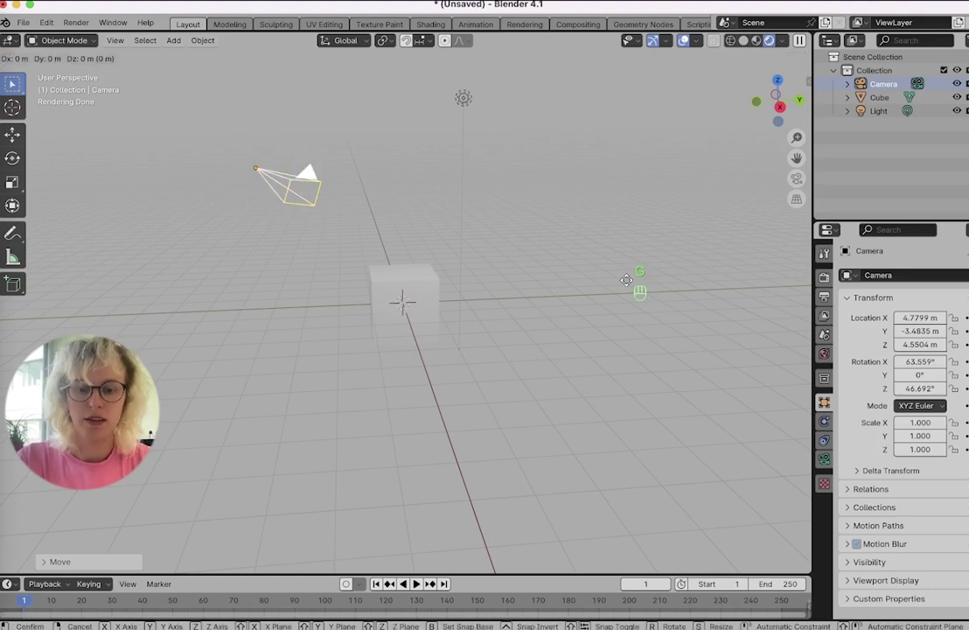
key("x")
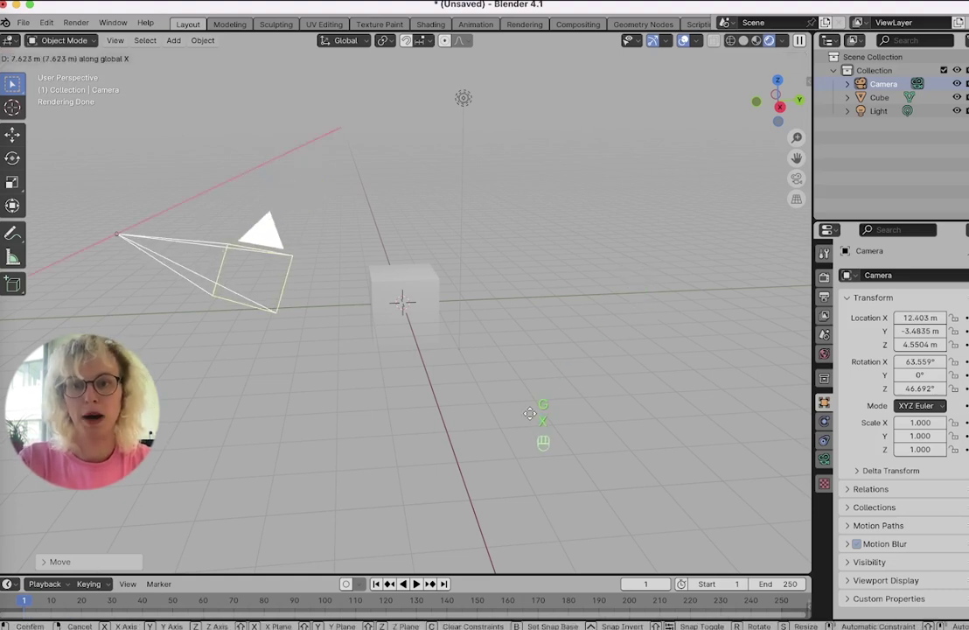
left_click(544, 326)
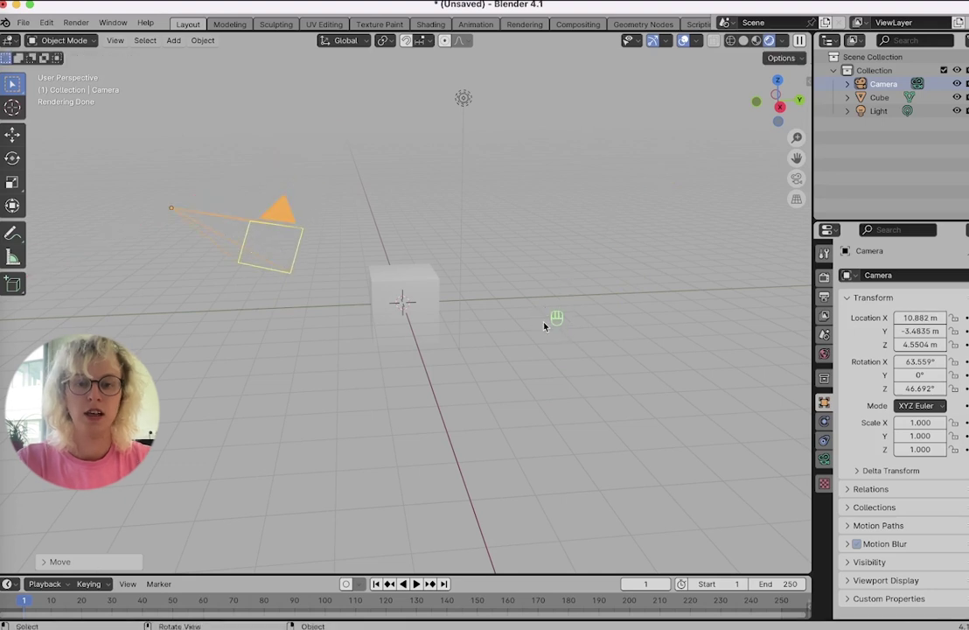
key("g")
key("y")
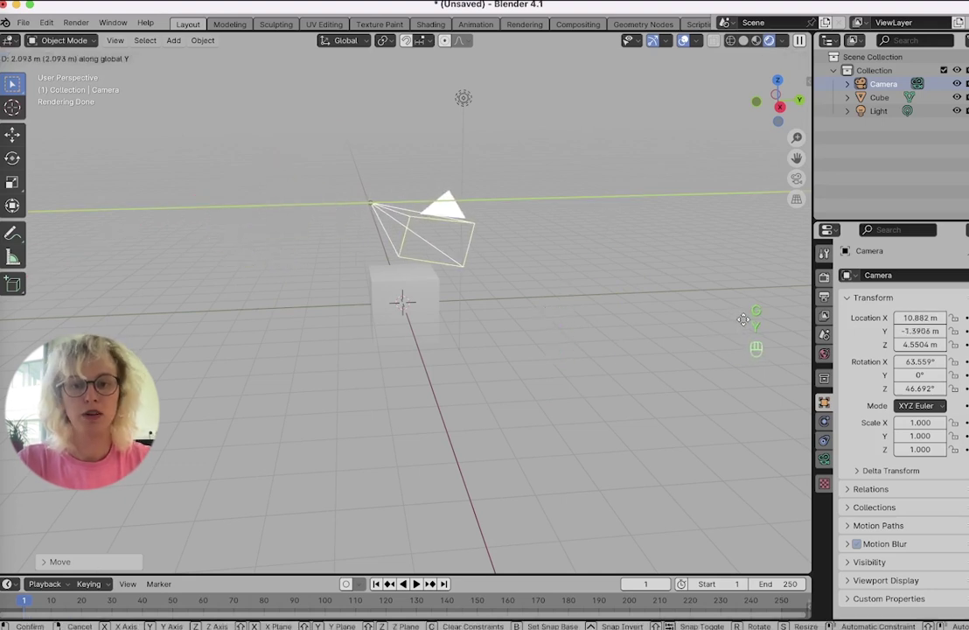
left_click(688, 317)
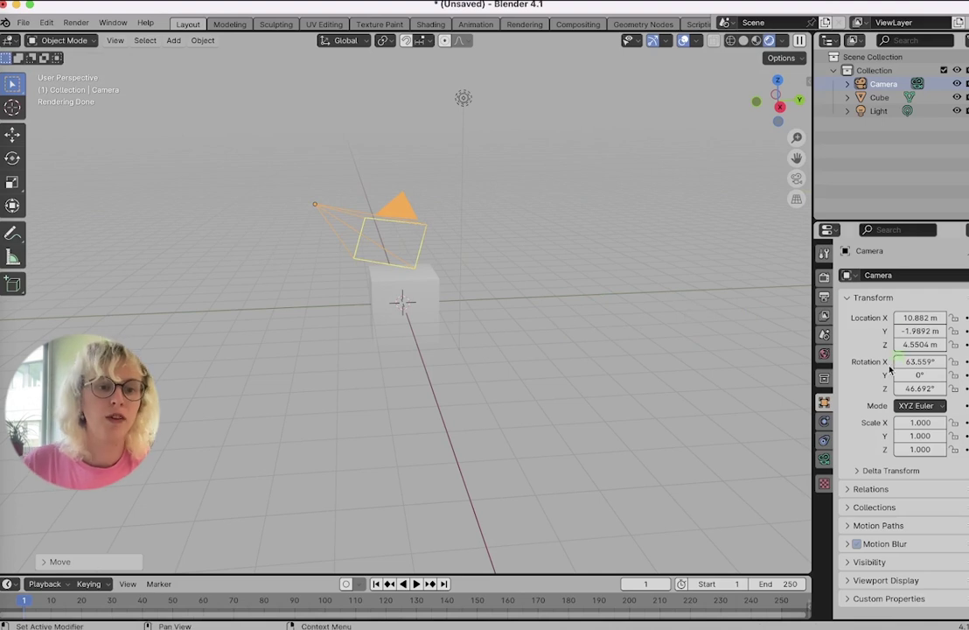
- Rotate the camera about X to 51.4°, 12.6°, 45.3° and scale it to 1.406
key("r")
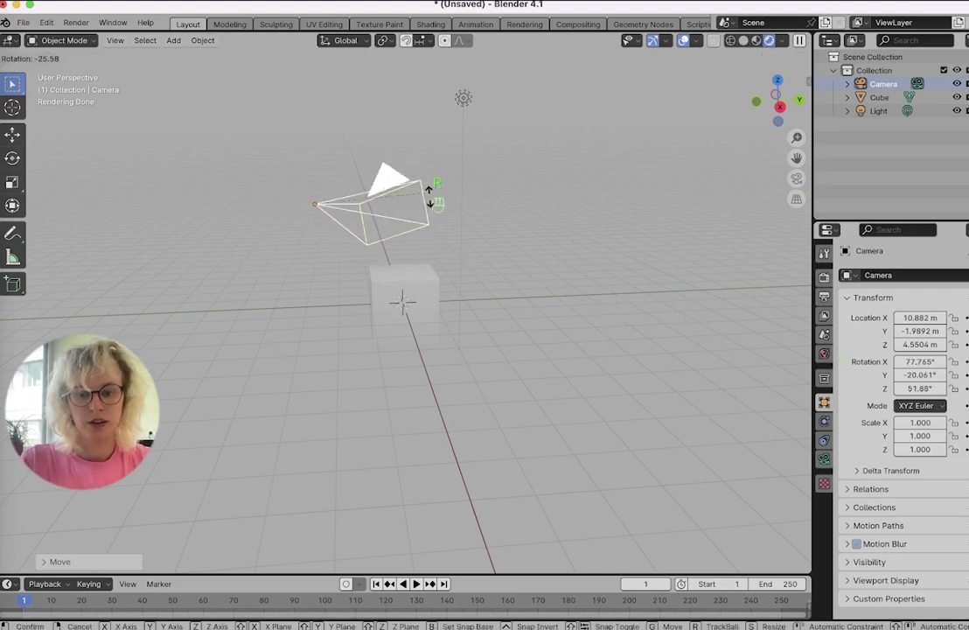
key("x")
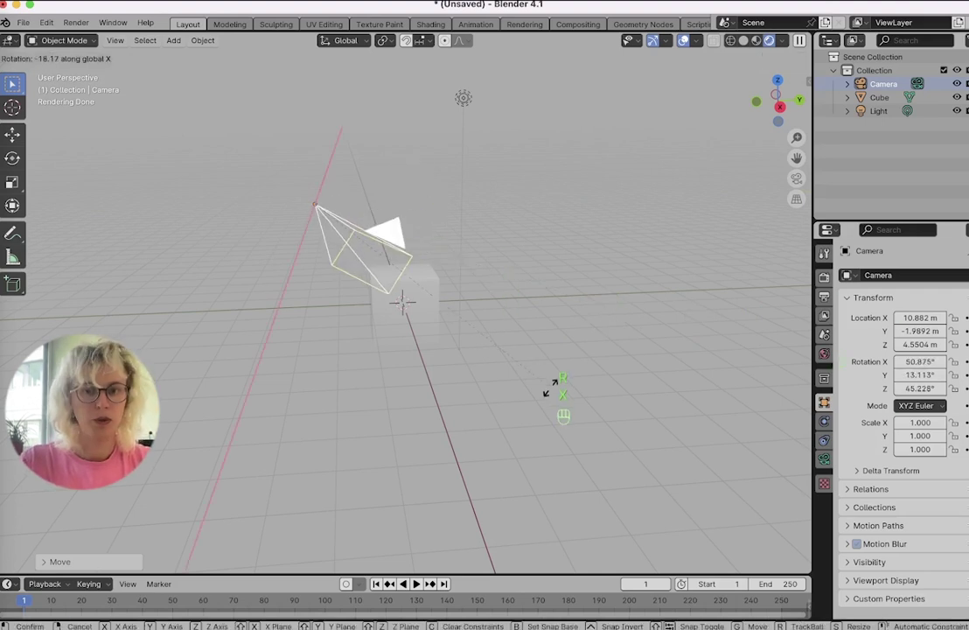
left_click(552, 392)
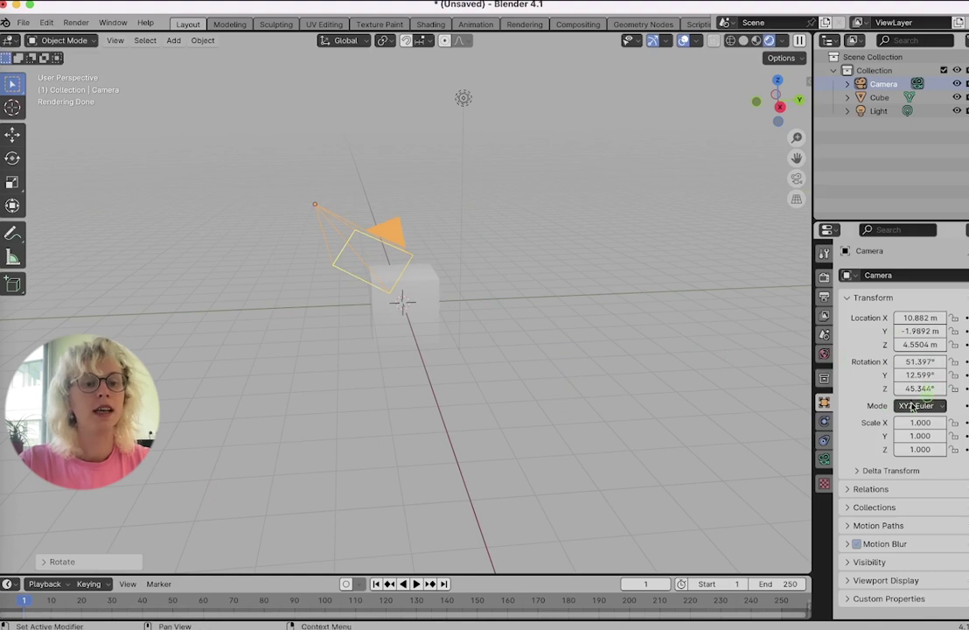
key("s")
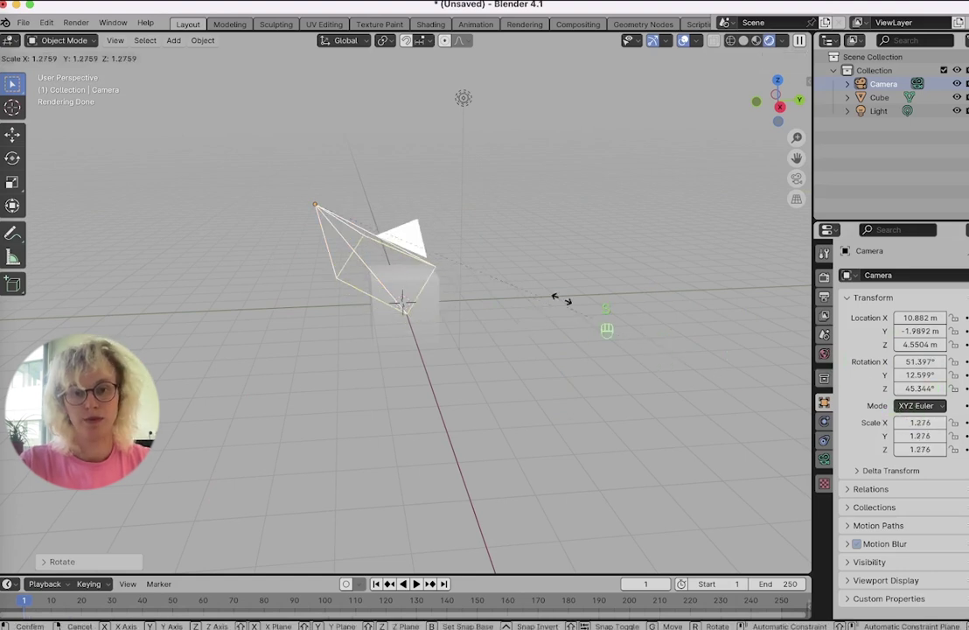
left_click(641, 271)
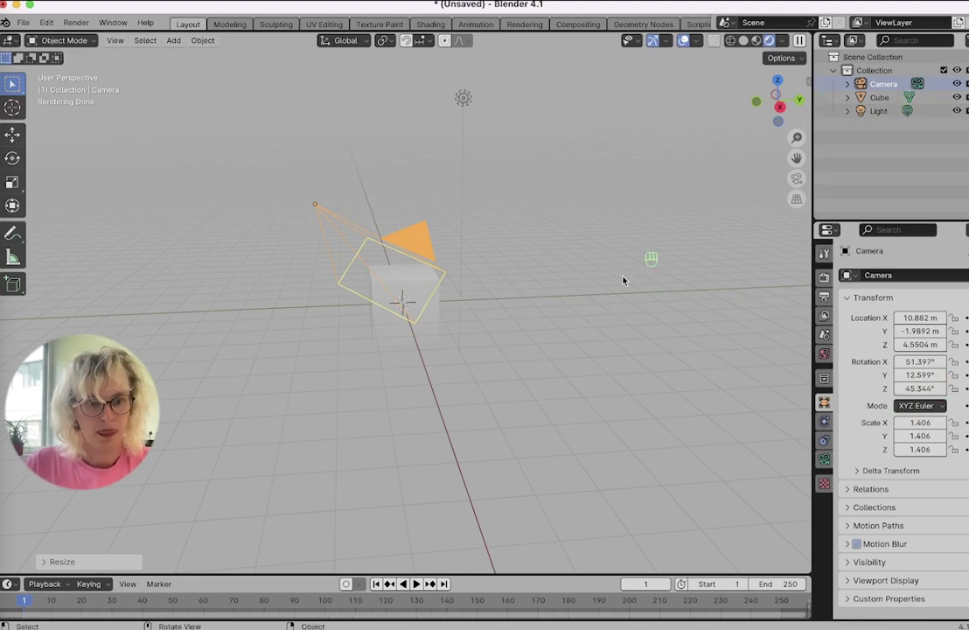
middle_click_drag(625, 277, 623, 277)
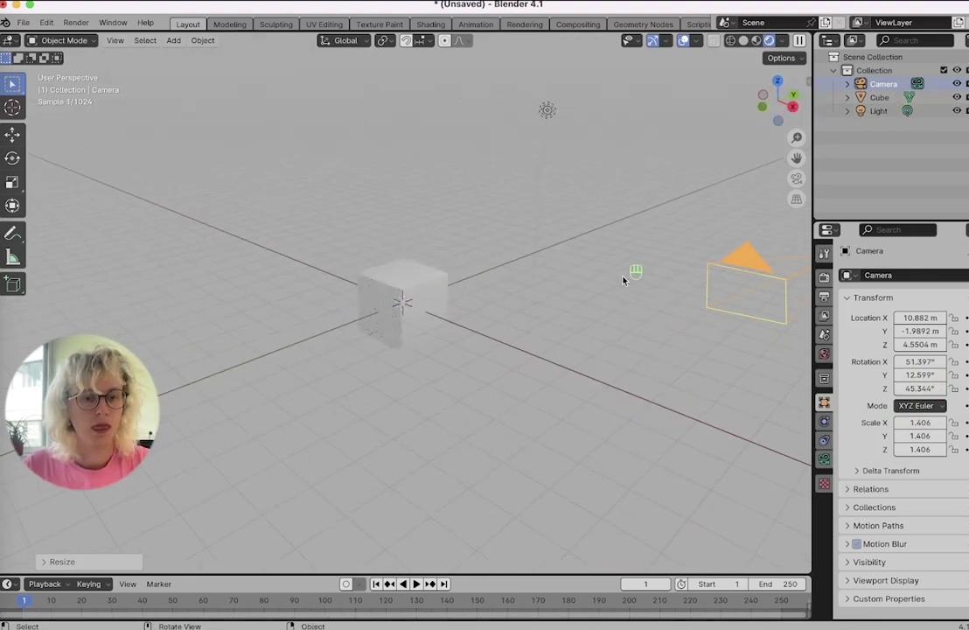
- Give the cube's material a pink base colour, 0.000 roughness and 0.633 alpha
left_click(880, 97)
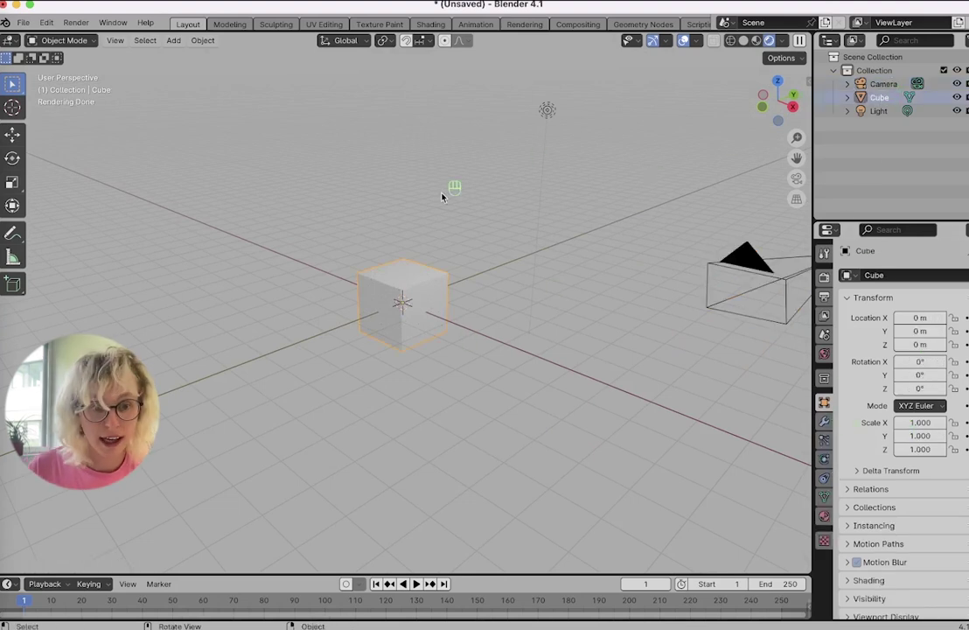
left_click(824, 515)
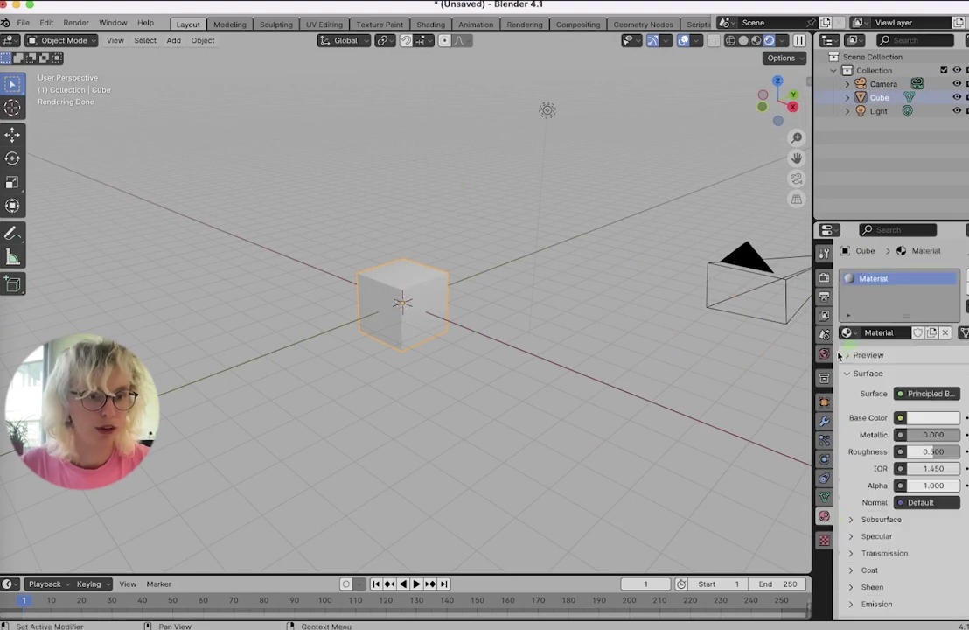
left_click(866, 283)
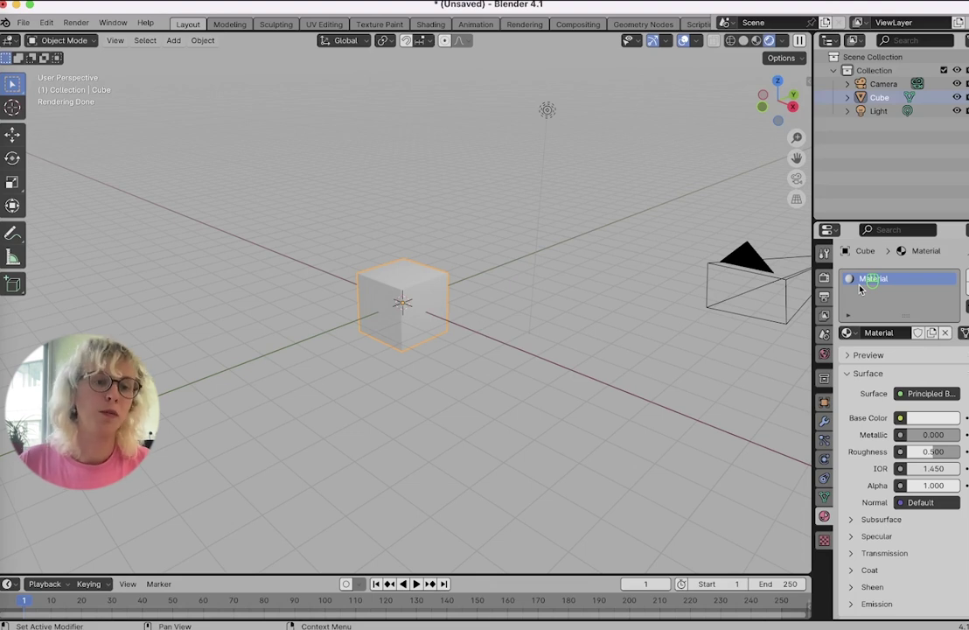
left_click(926, 419)
left_click(906, 296)
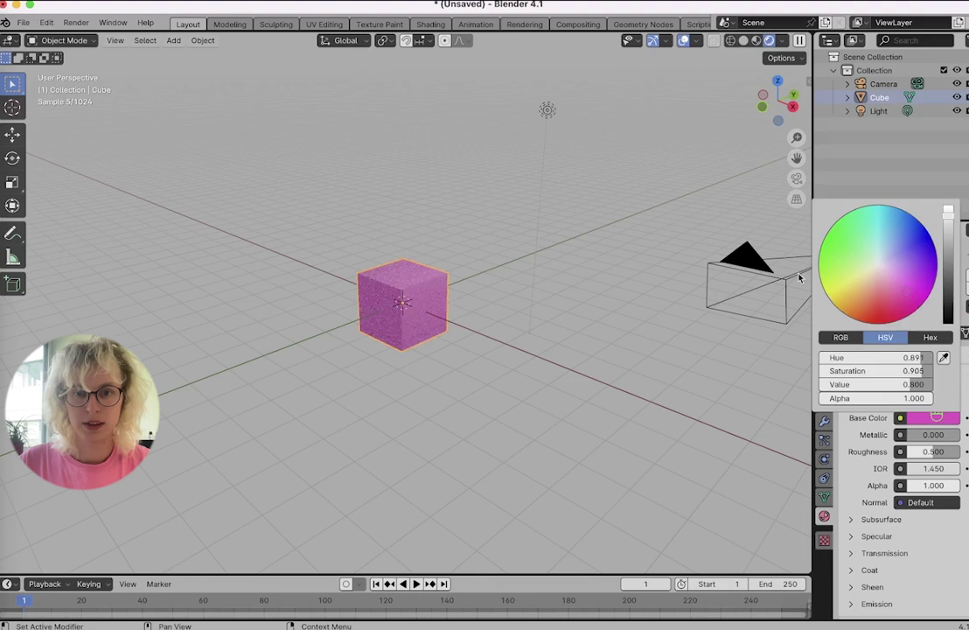
middle_click_drag(575, 334, 579, 329)
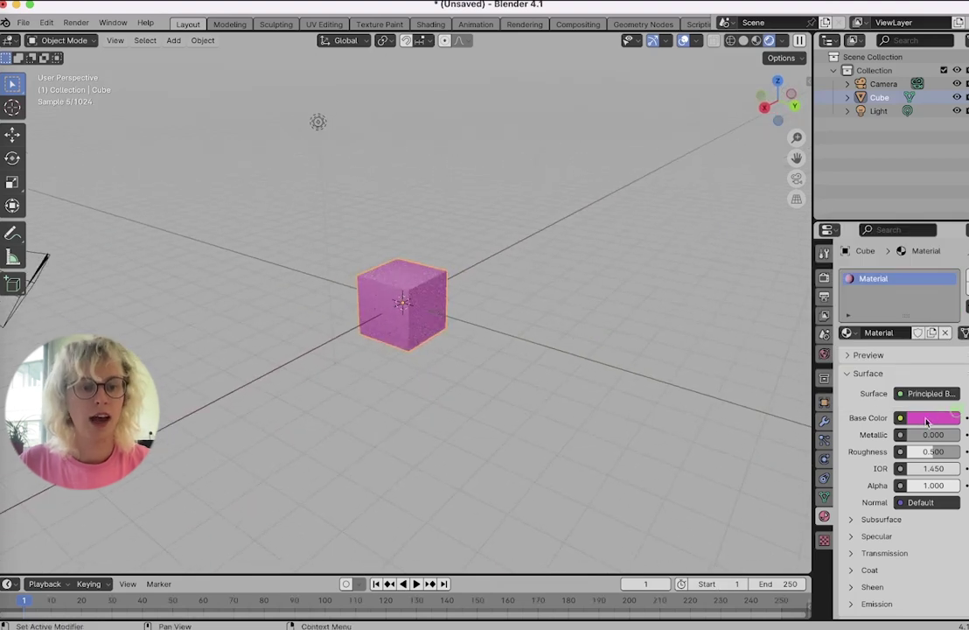
left_click_drag(929, 452, 909, 455)
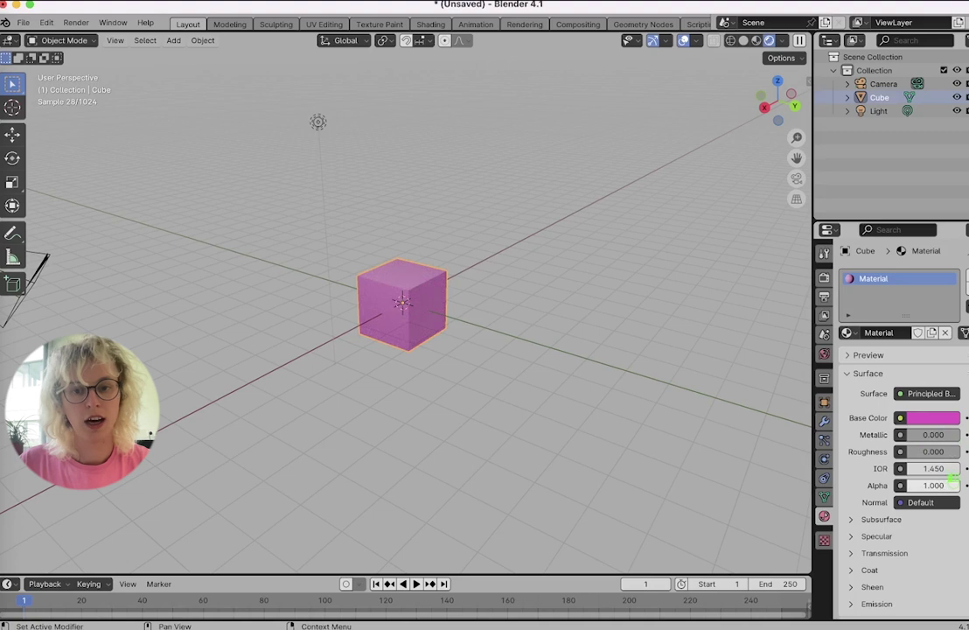
mouse_move(950, 483)
left_mouse_down()
mouse_move(910, 485)
mouse_move(940, 484)
left_mouse_up()
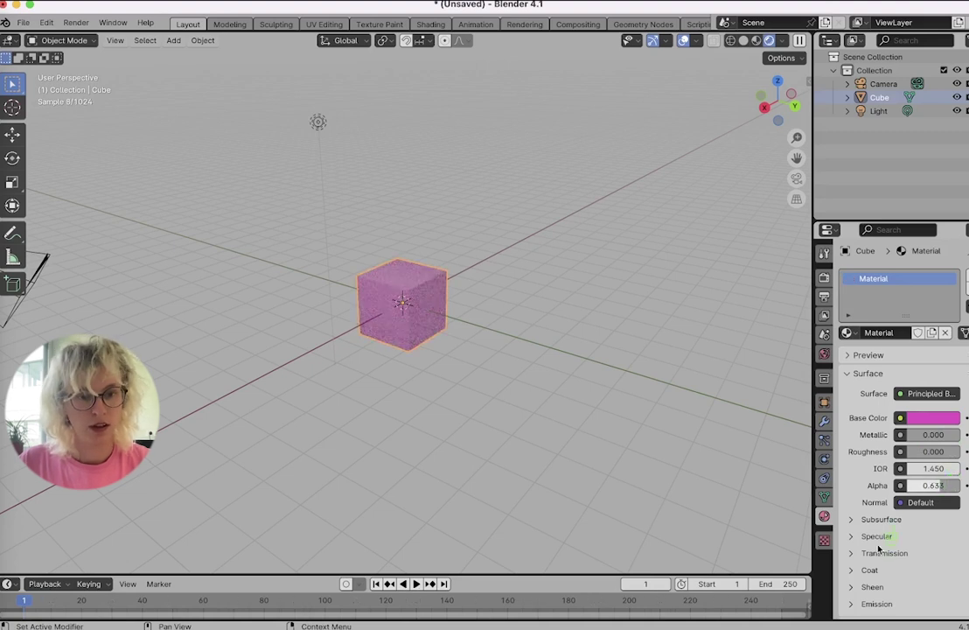
- Raise the material's Specular IOR Level from 0.500 to 1.000
scroll(875, 552, "down", 2)
left_click(869, 543)
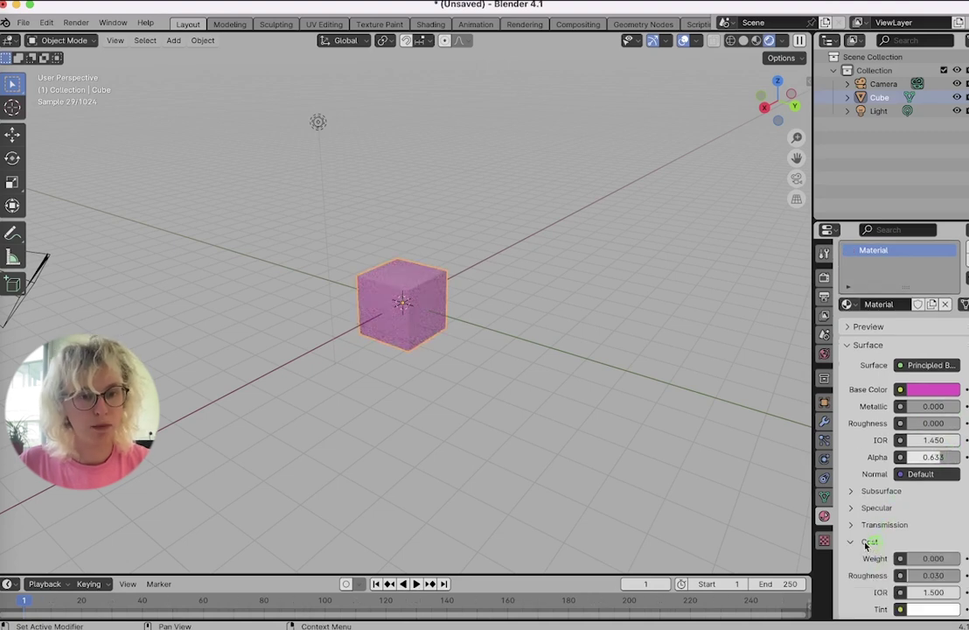
left_click(869, 542)
scroll(895, 508, "down", 2)
left_click(876, 461)
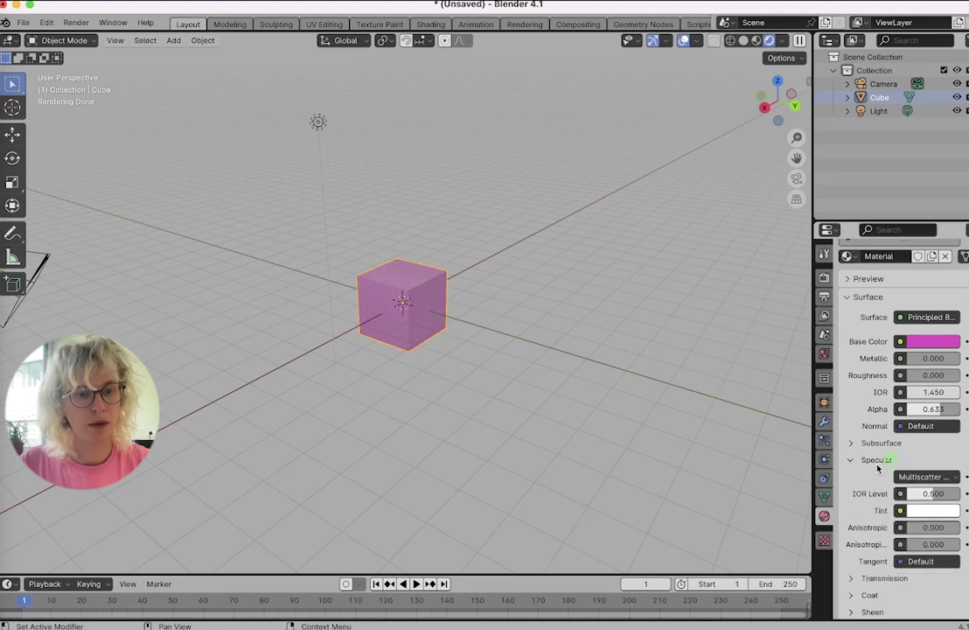
left_click_drag(929, 493, 946, 492)
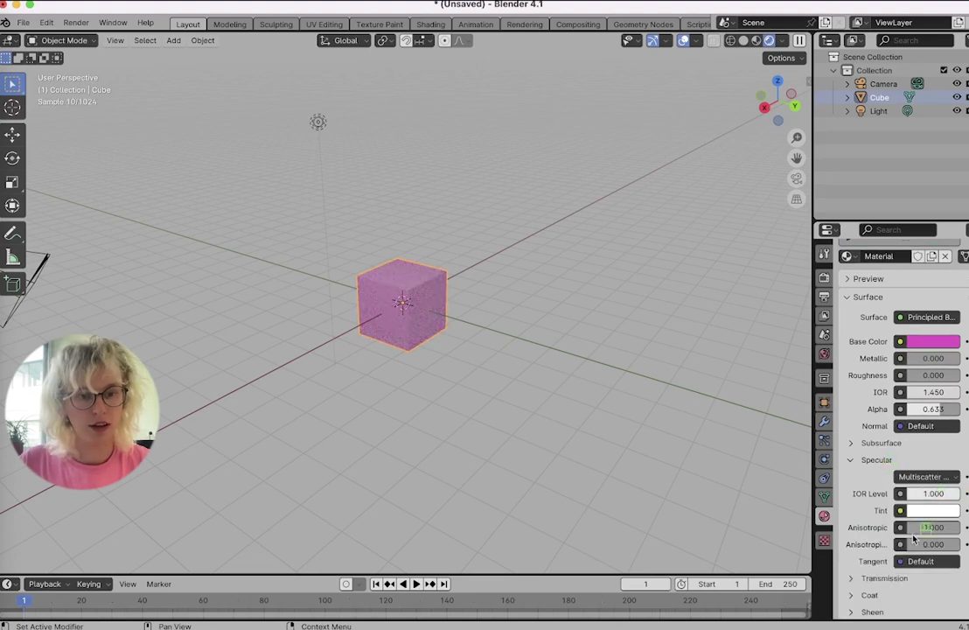
left_click(824, 422)
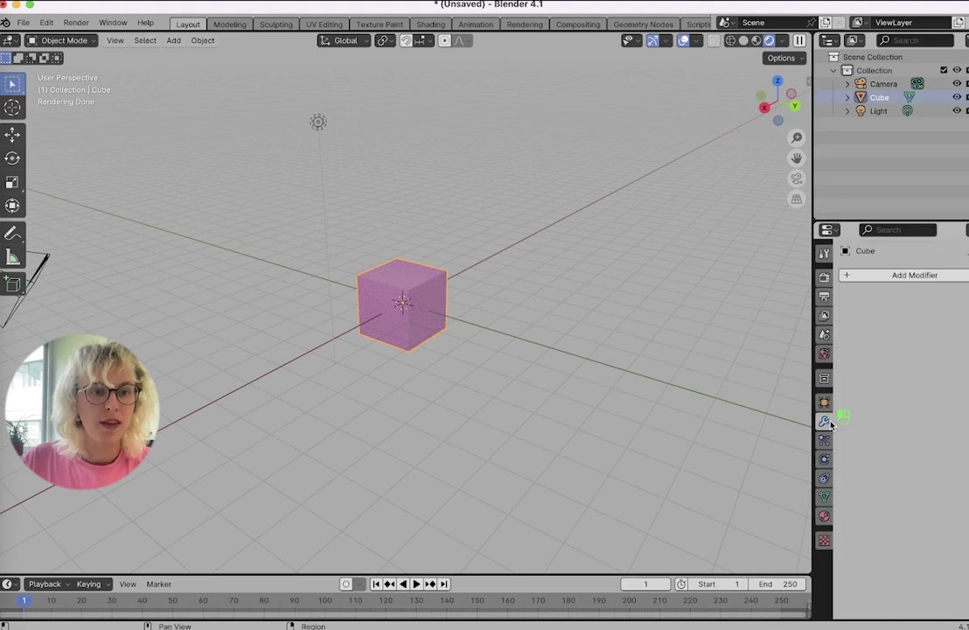
left_click(900, 277)
mouse_move(878, 320)
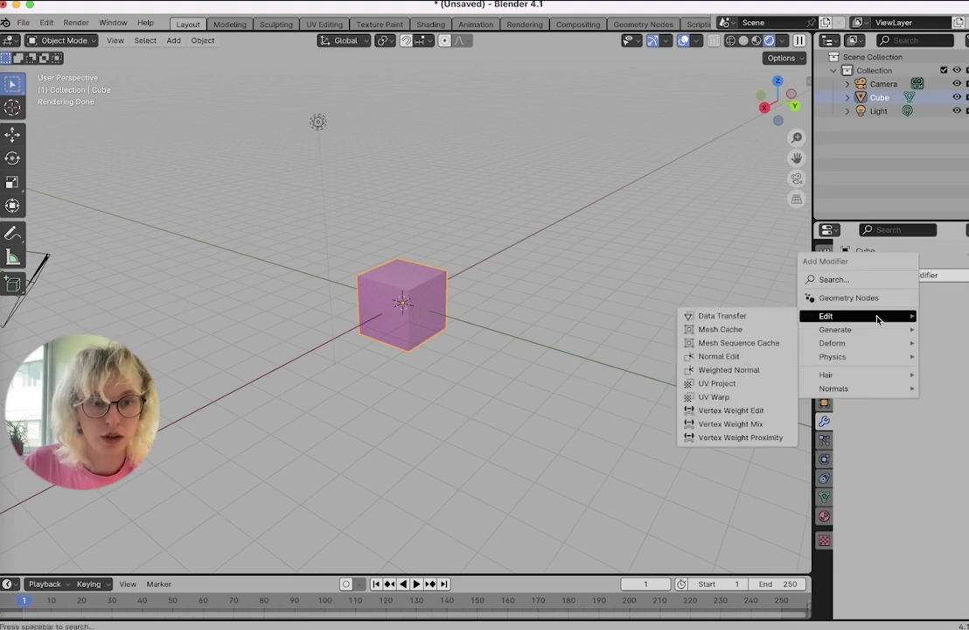
mouse_move(832, 330)
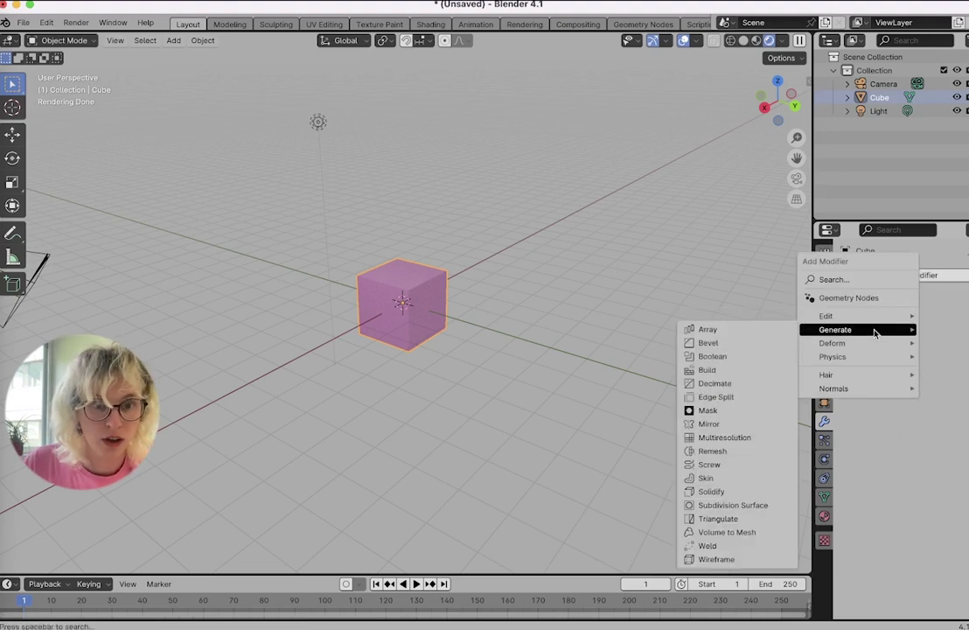
left_click(770, 336)
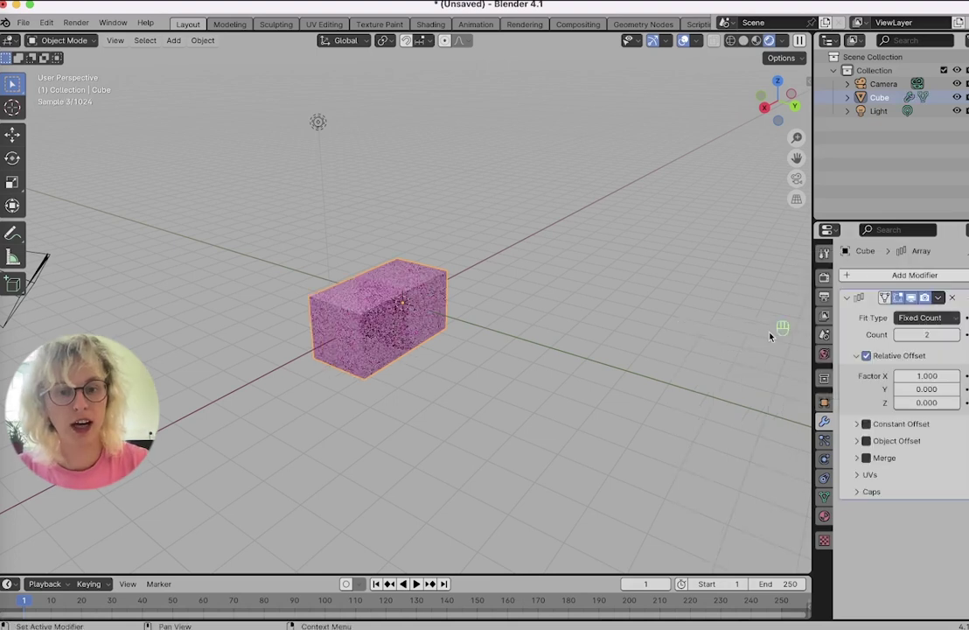
mouse_move(936, 333)
left_mouse_down()
mouse_move(954, 330)
mouse_move(943, 331)
left_mouse_up()
scroll(493, 336, "right", 5)
middle_click_drag(482, 344, 636, 348)
scroll(623, 314, "up", 2)
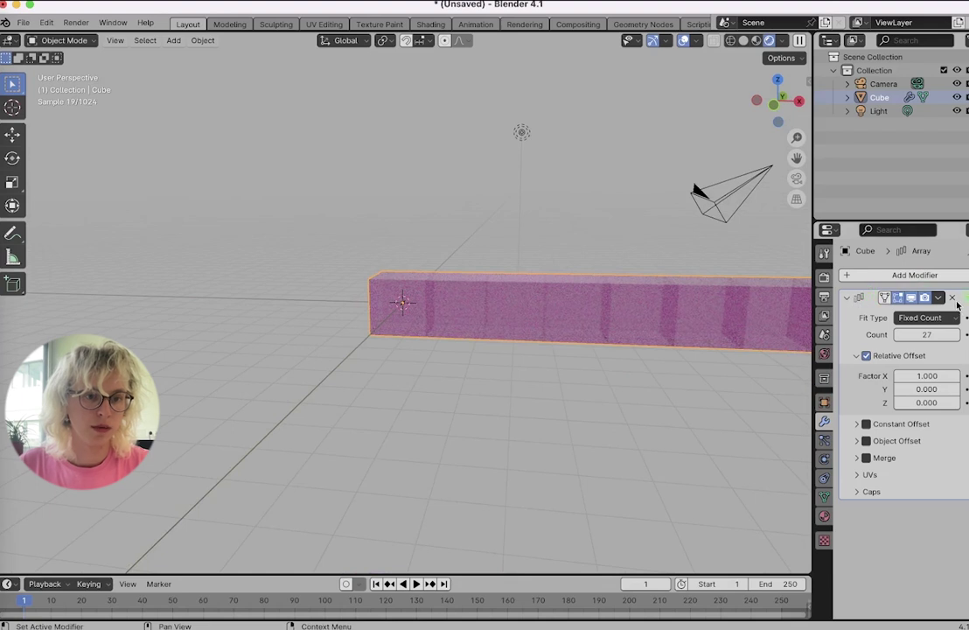
left_click(953, 298)
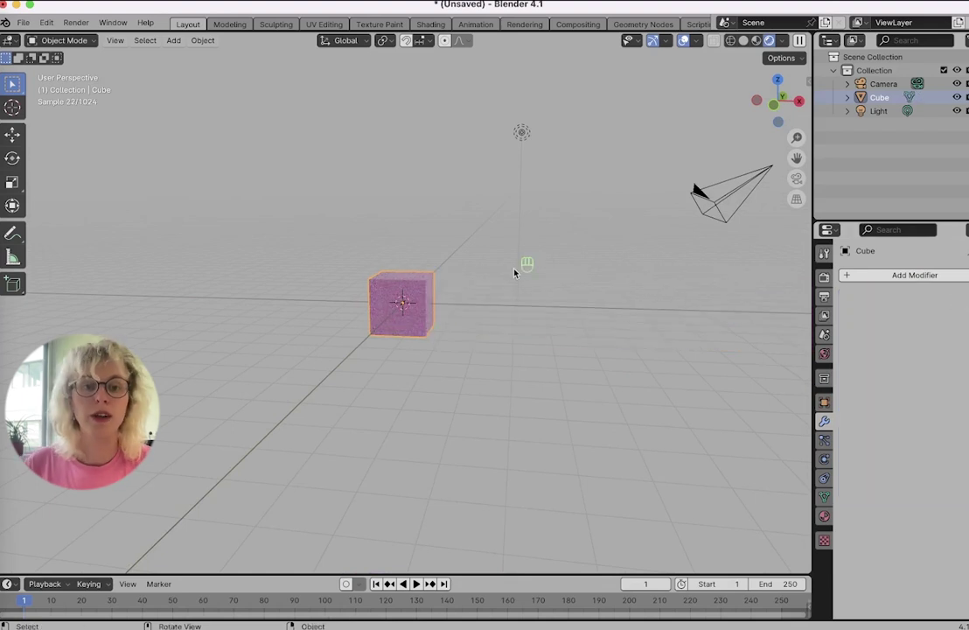
scroll(514, 273, "right", 10)
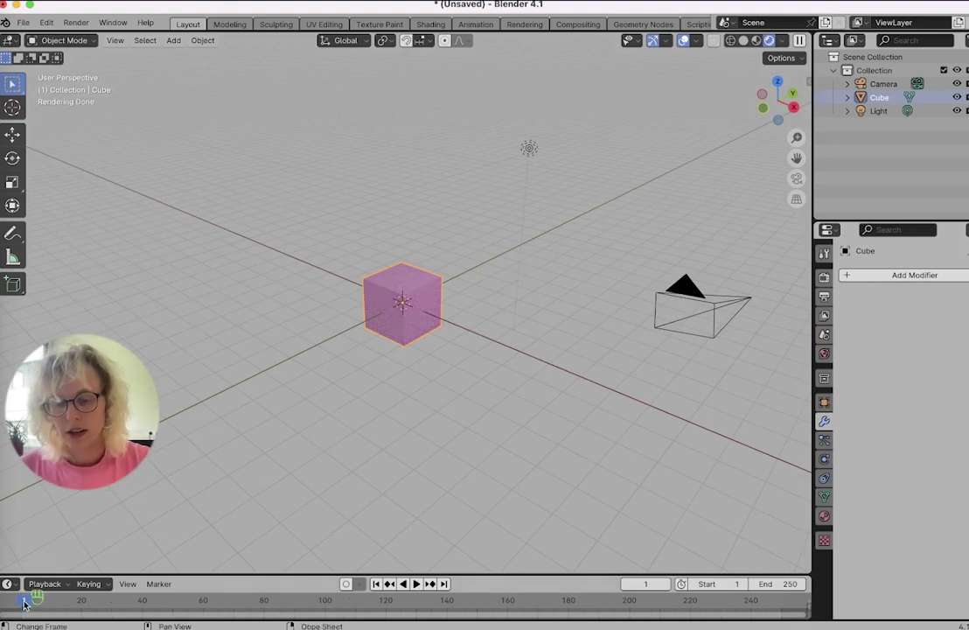
- Test-play the animation, then bring up the cube's Object properties showing location, rotation and scale
key("space")
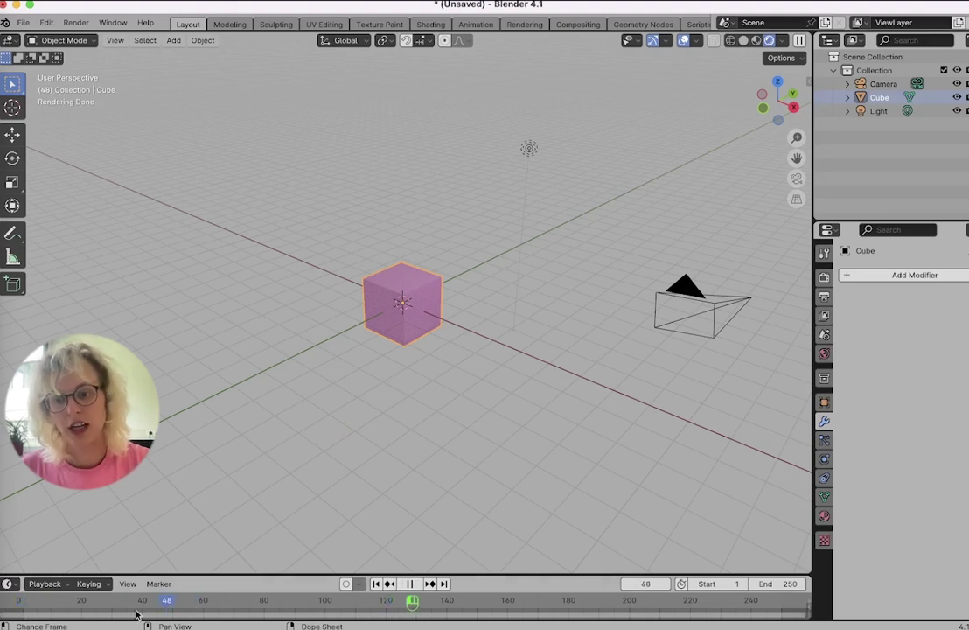
key("Escape")
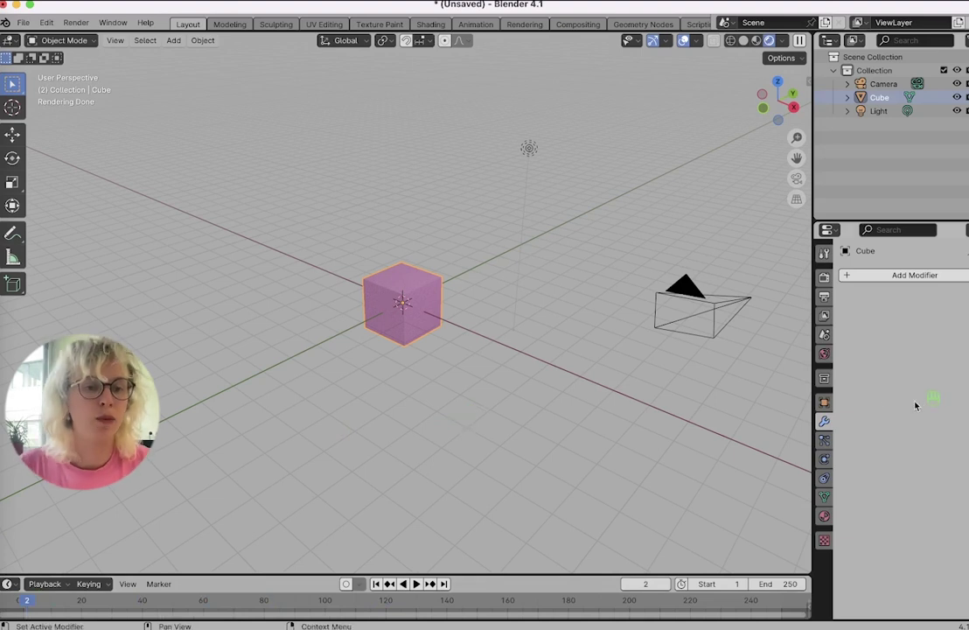
left_click(824, 403)
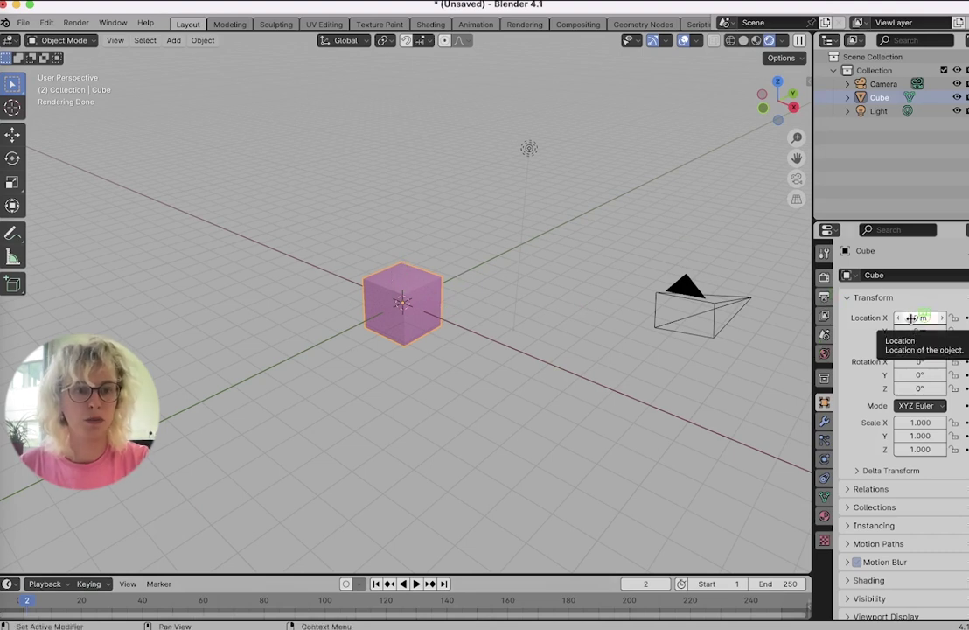
- Keyframe the cube's location at frame 2, then raise it along Z and keyframe it at frame 40
key("i")
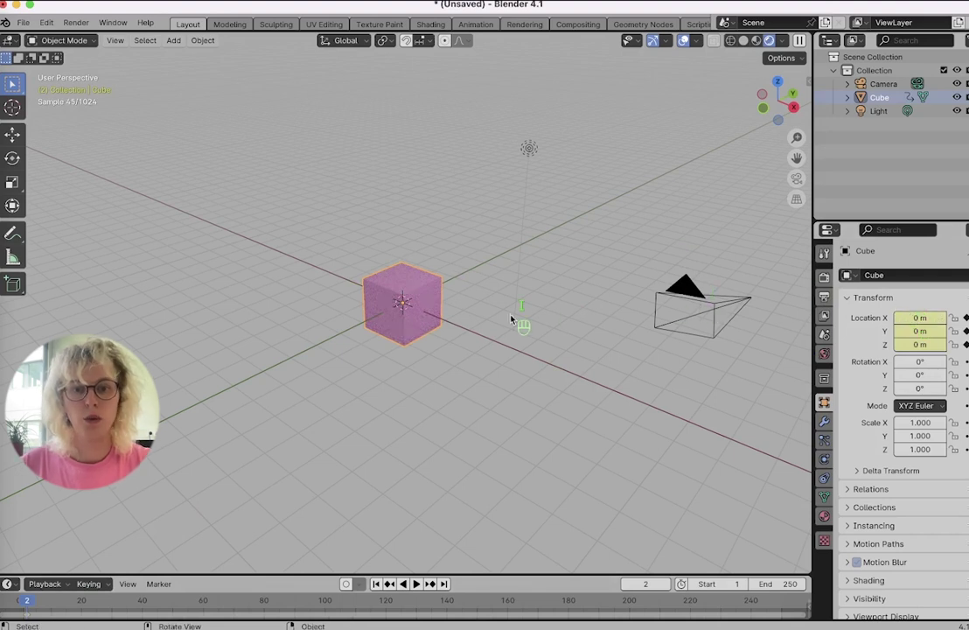
left_click(143, 605)
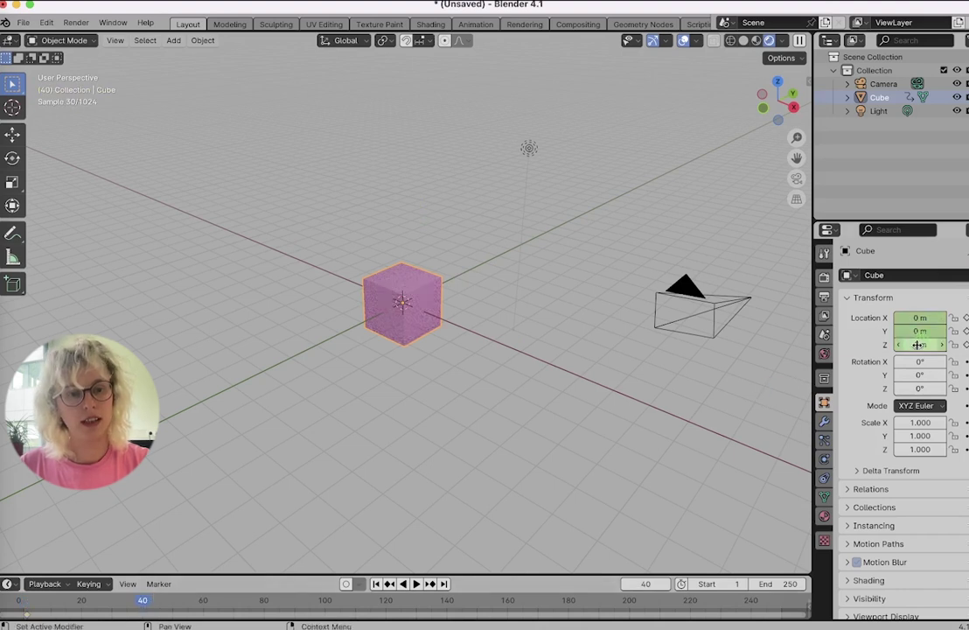
key("g")
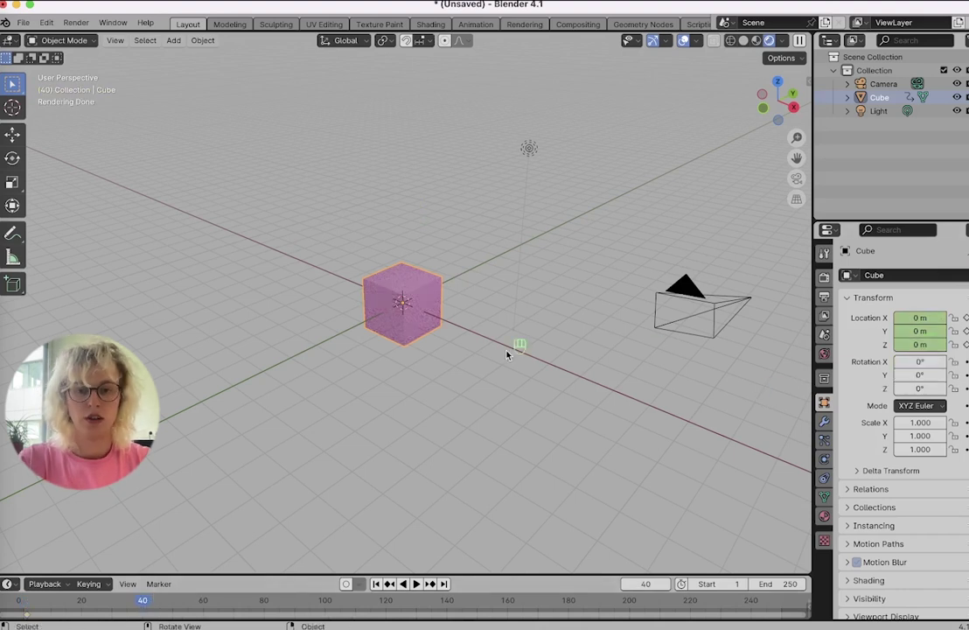
key("z")
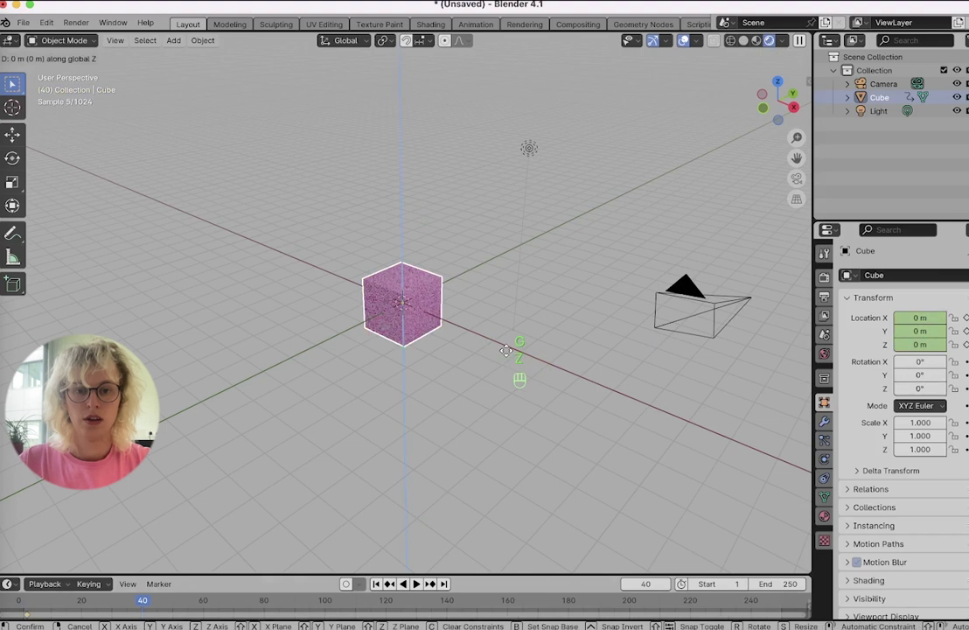
left_click(503, 211)
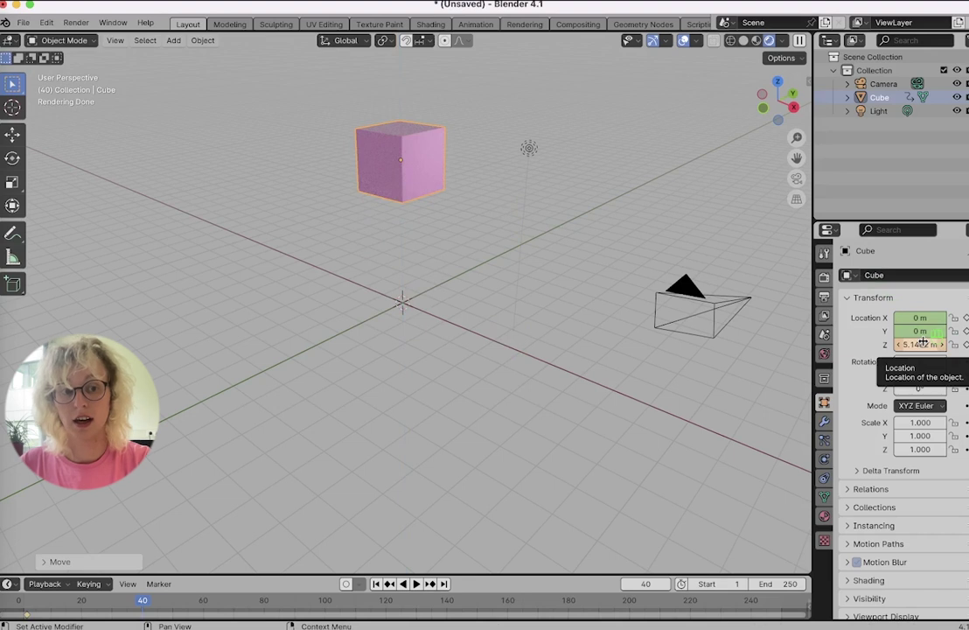
key("i")
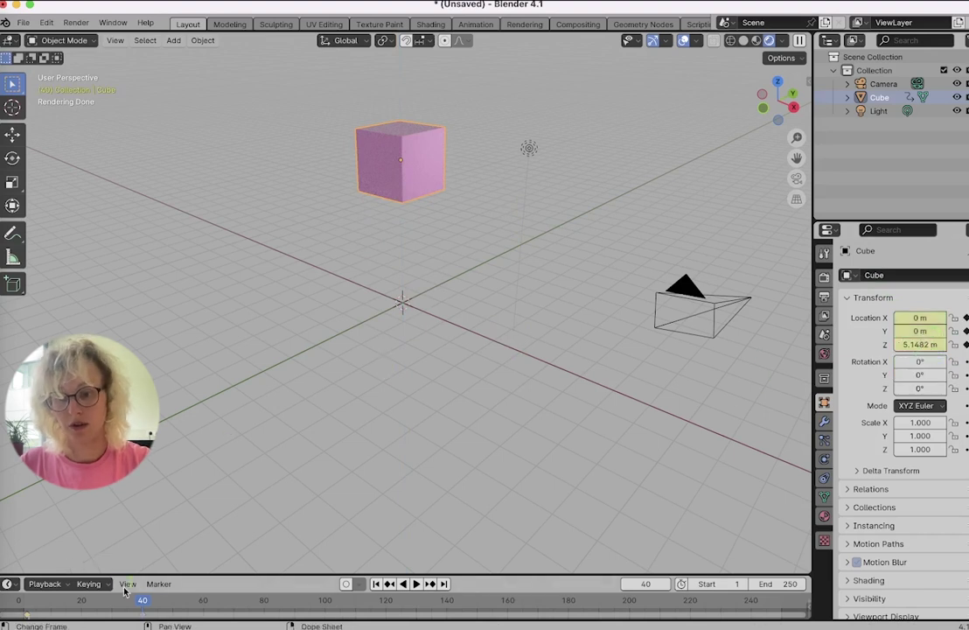
- Play the rising-cube animation from the start, then rewind the timeline to frame 0
left_click(35, 605)
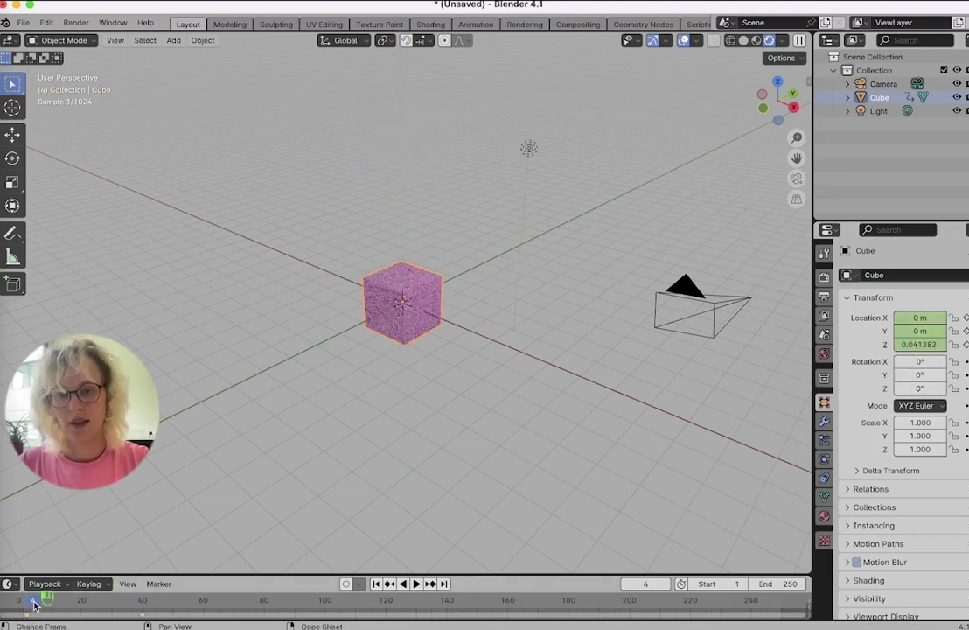
key("space")
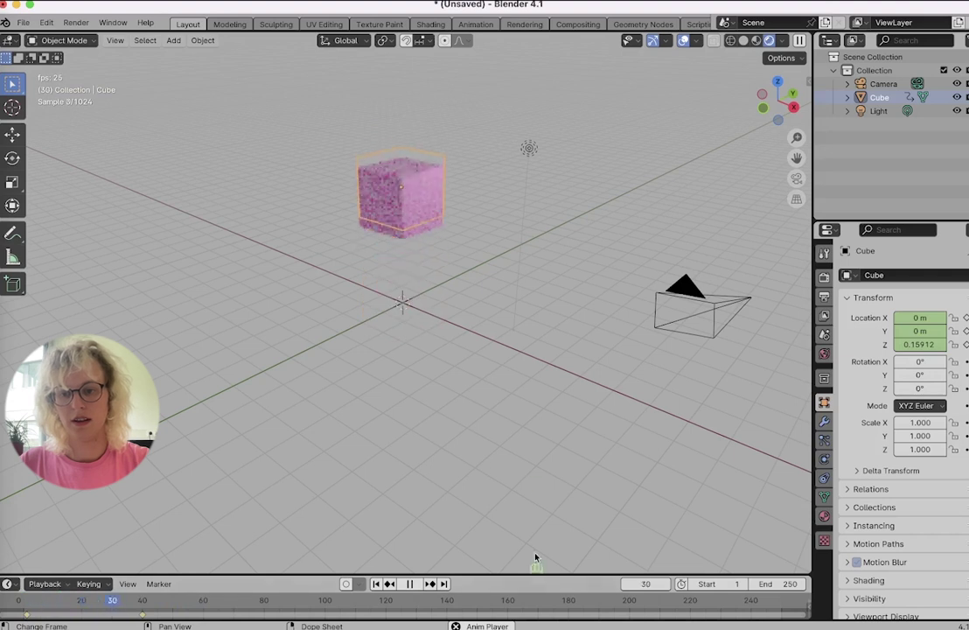
key("space")
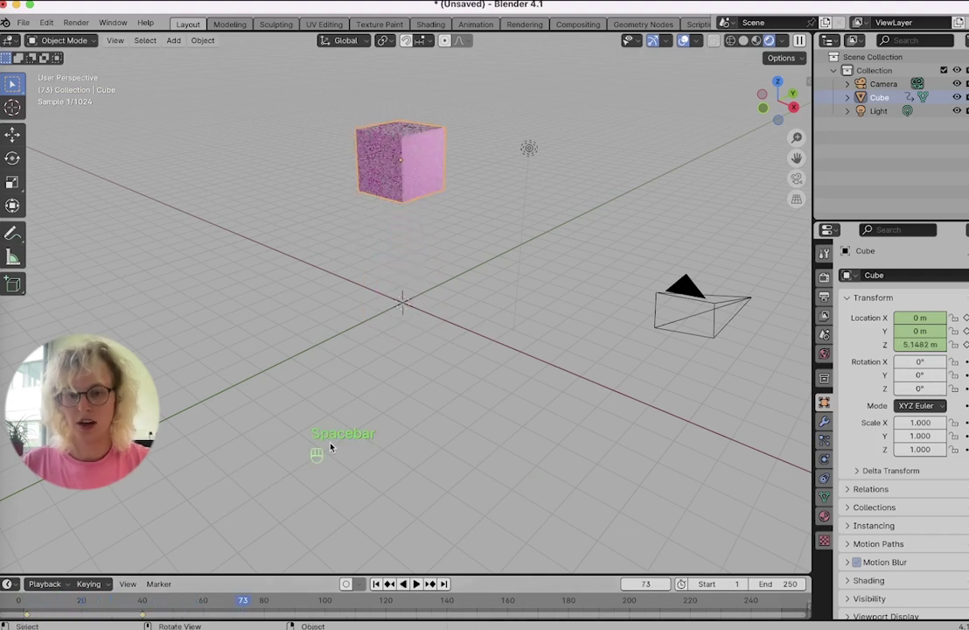
left_click(63, 603)
left_click_drag(63, 604, 9, 604)
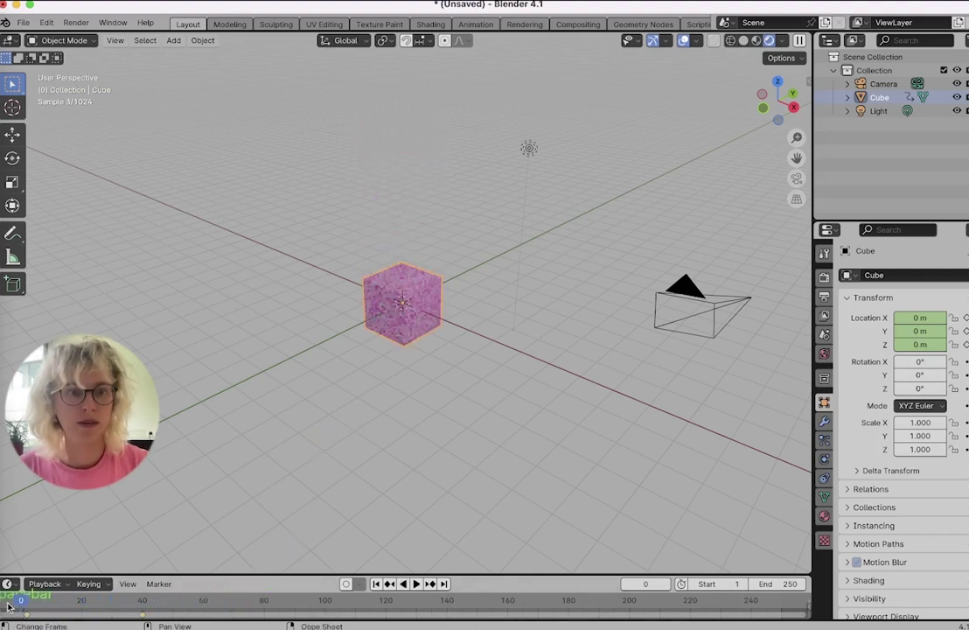
key("space")
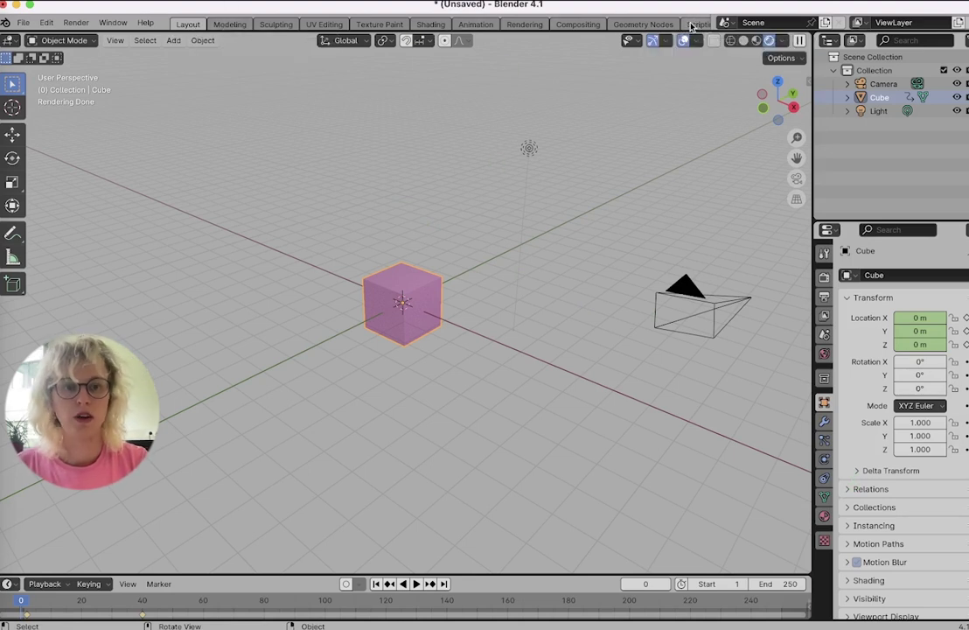
left_click(697, 24)
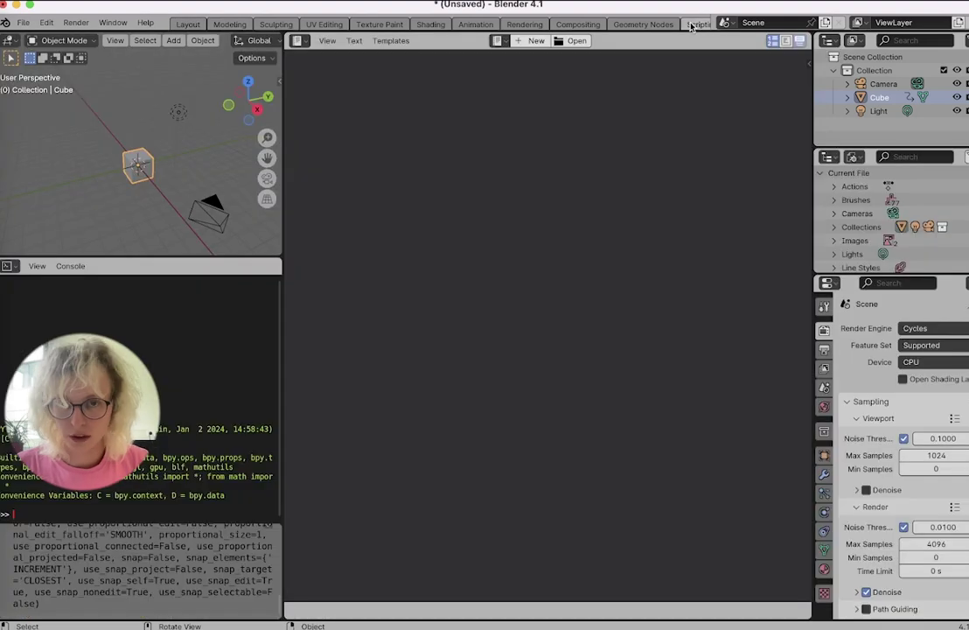
- Leave the Scripting workspace for the Shading workspace with the cube's material nodes
left_click(440, 25)
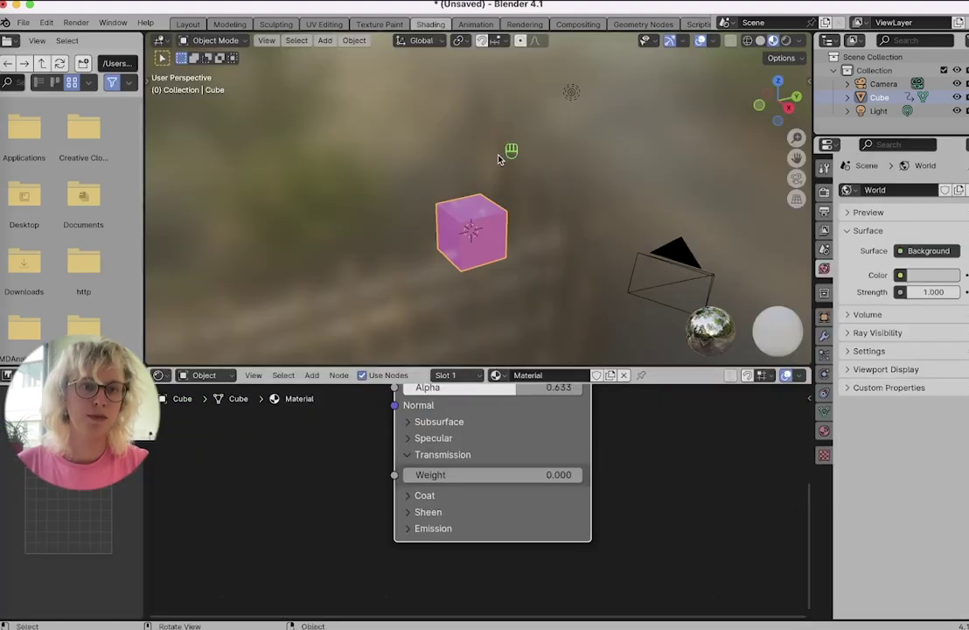
middle_click_drag(498, 159, 729, 125)
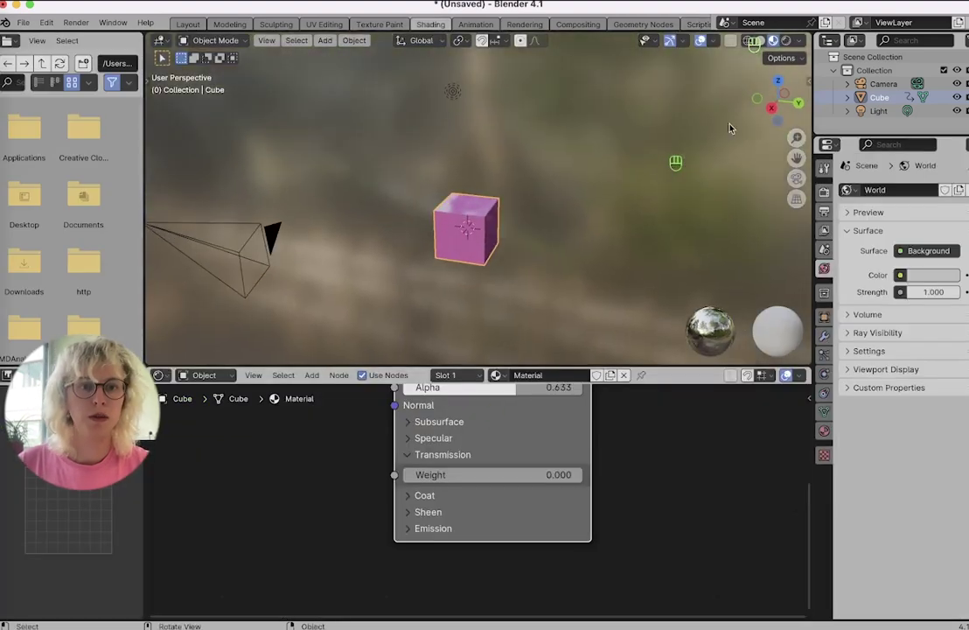
left_click(786, 40)
scroll(513, 190, "left", 10)
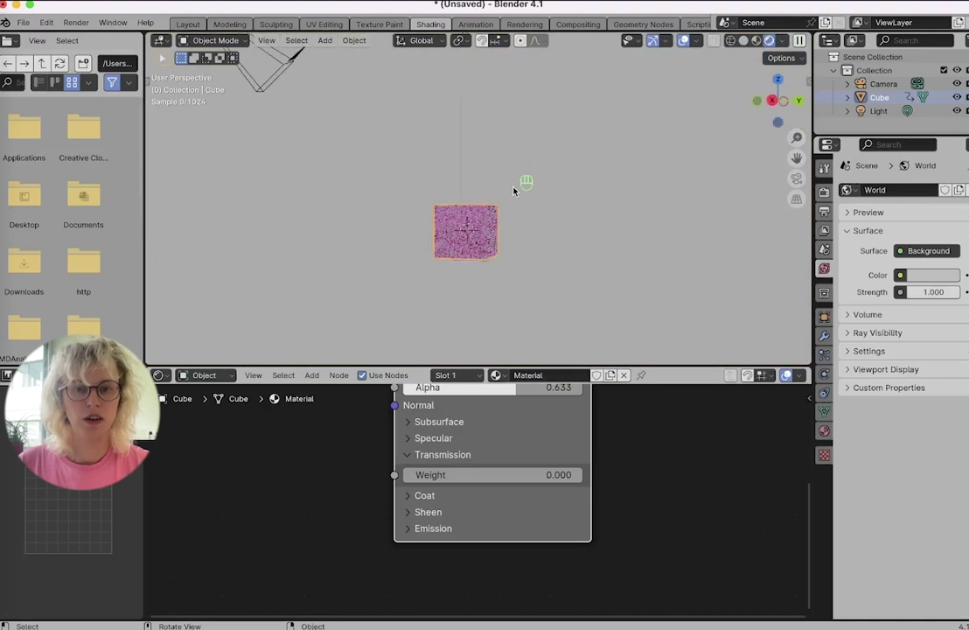
scroll(581, 474, "up", 5)
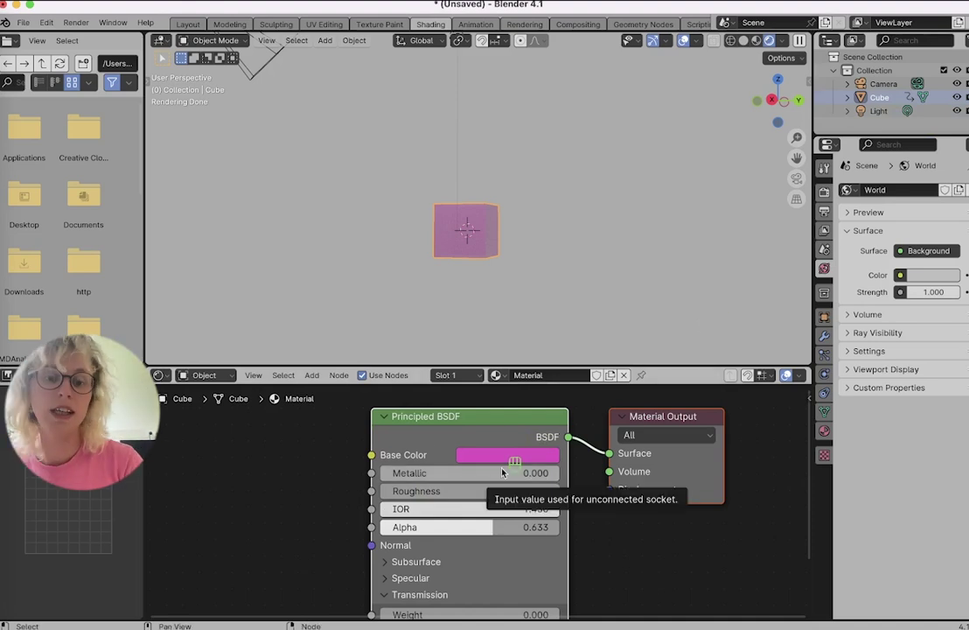
left_click(824, 430)
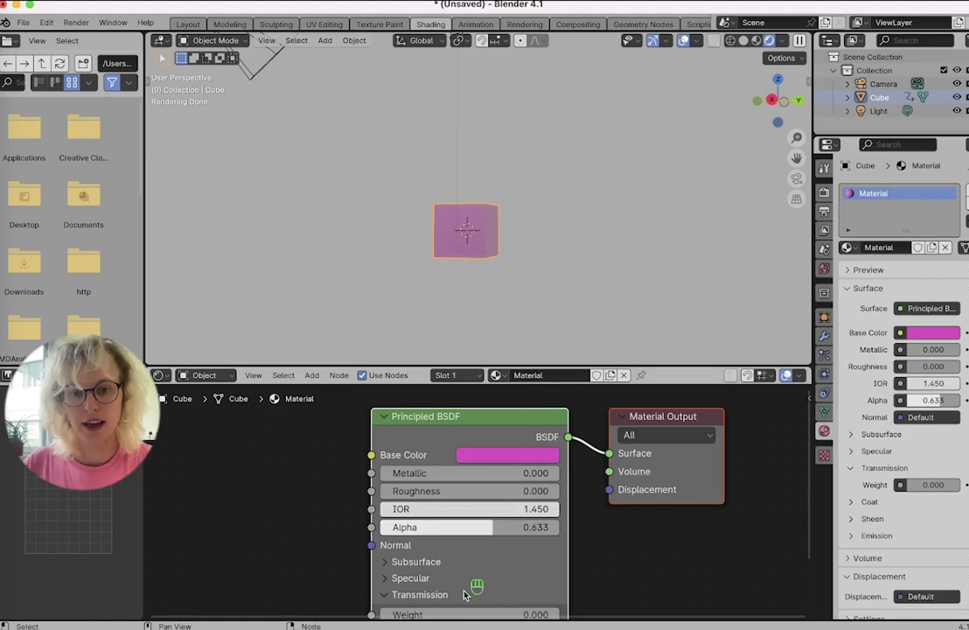
scroll(471, 584, "down", 3)
scroll(471, 584, "up", 3)
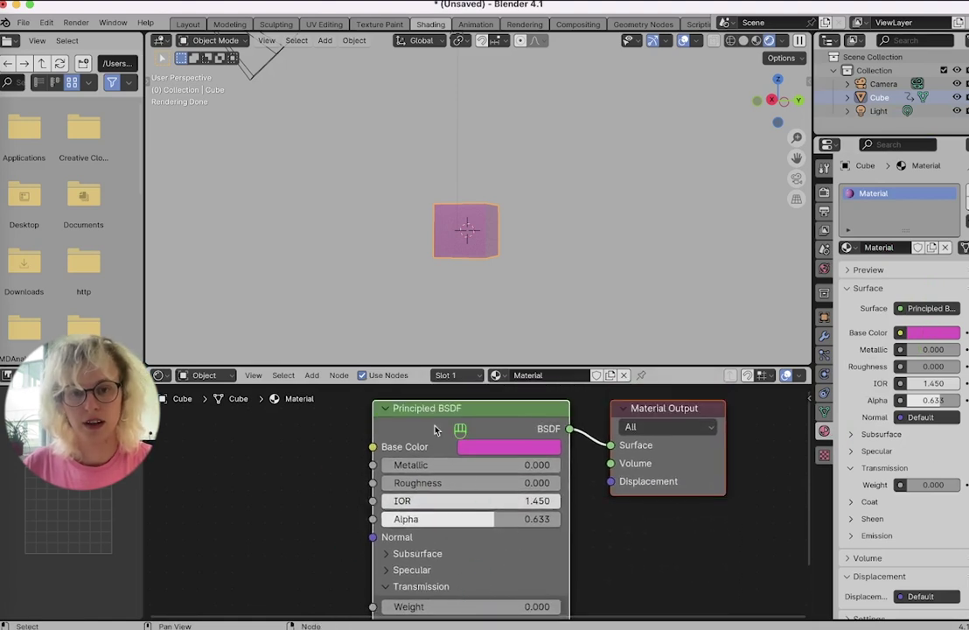
scroll(372, 242, "down", 5)
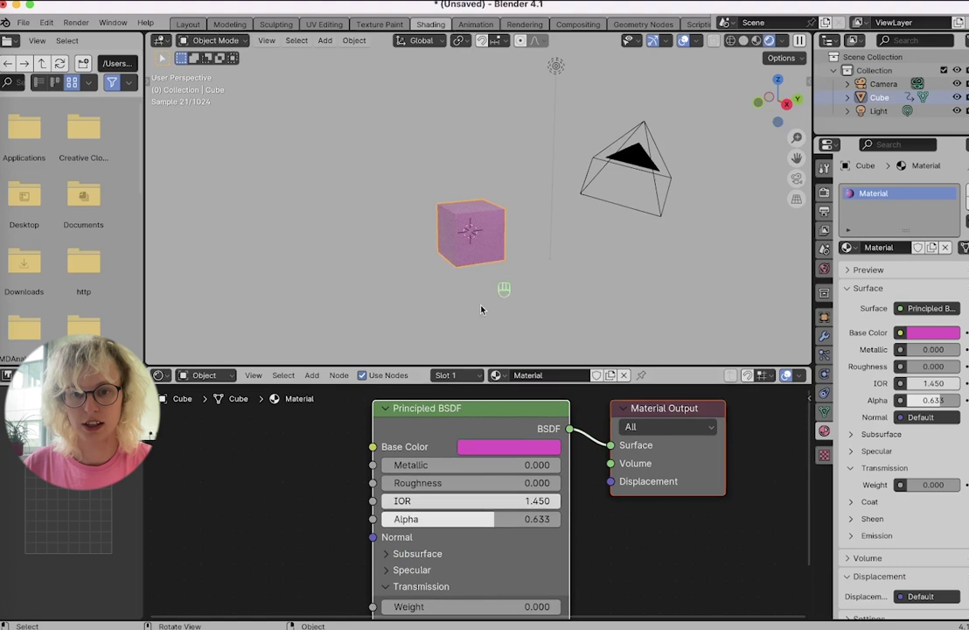
scroll(387, 435, "left", 4)
scroll(387, 435, "up", 2)
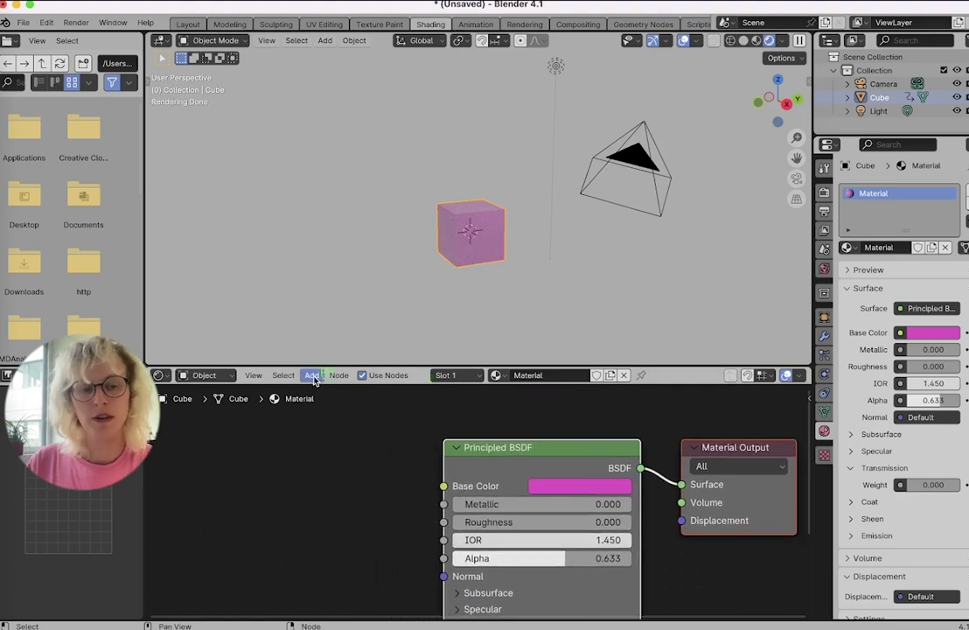
- Add a Brightness/Contrast node from the Color category and place it left of the Principled BSDF
left_click(312, 377)
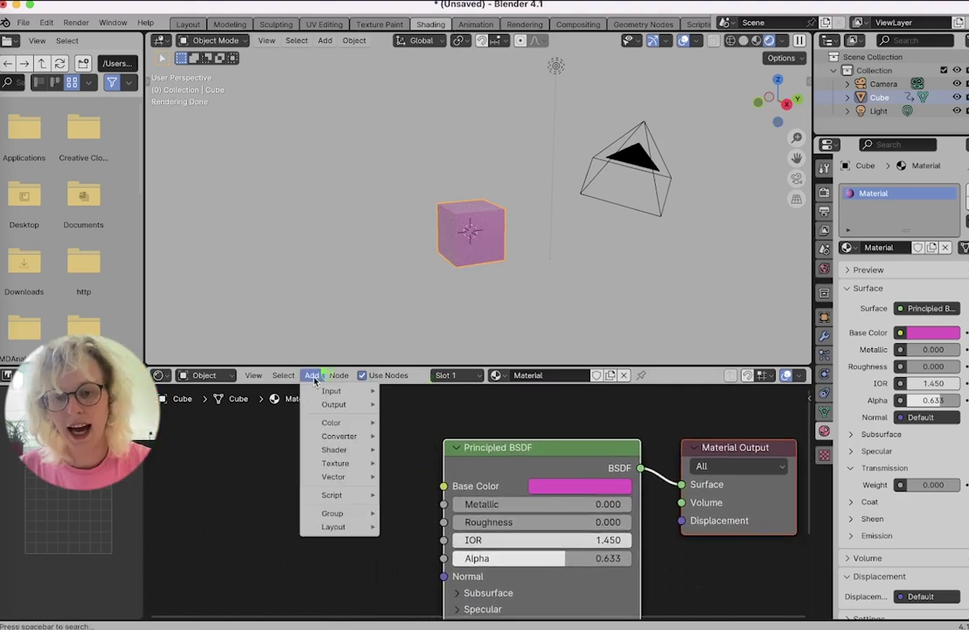
mouse_move(341, 422)
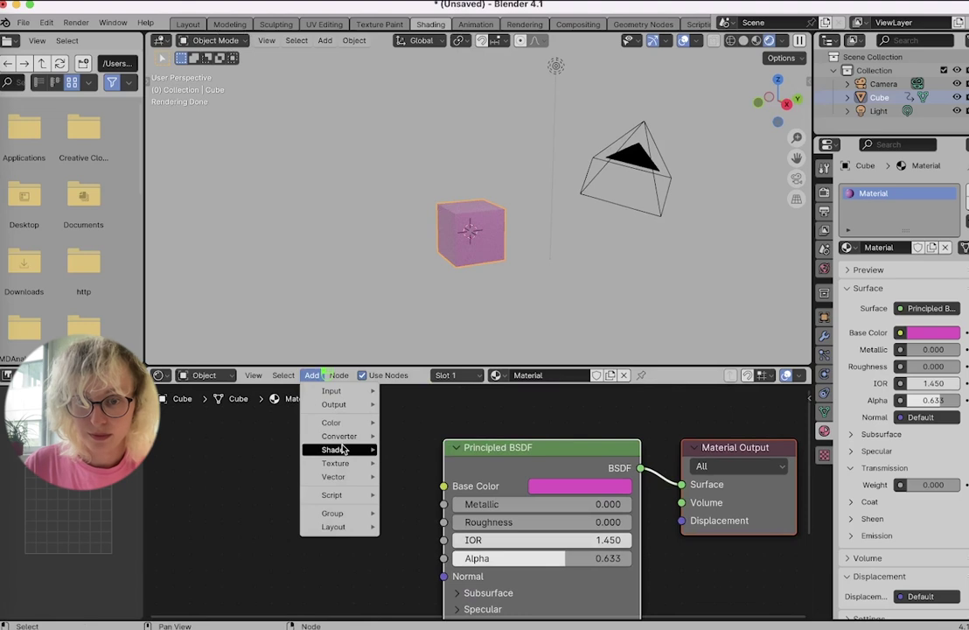
mouse_move(344, 465)
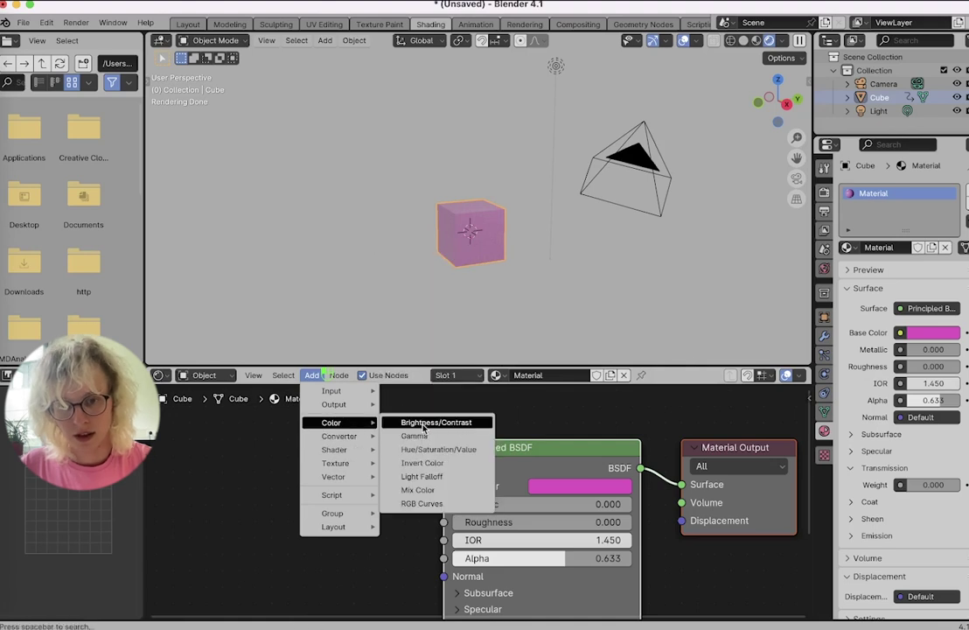
left_click(424, 426)
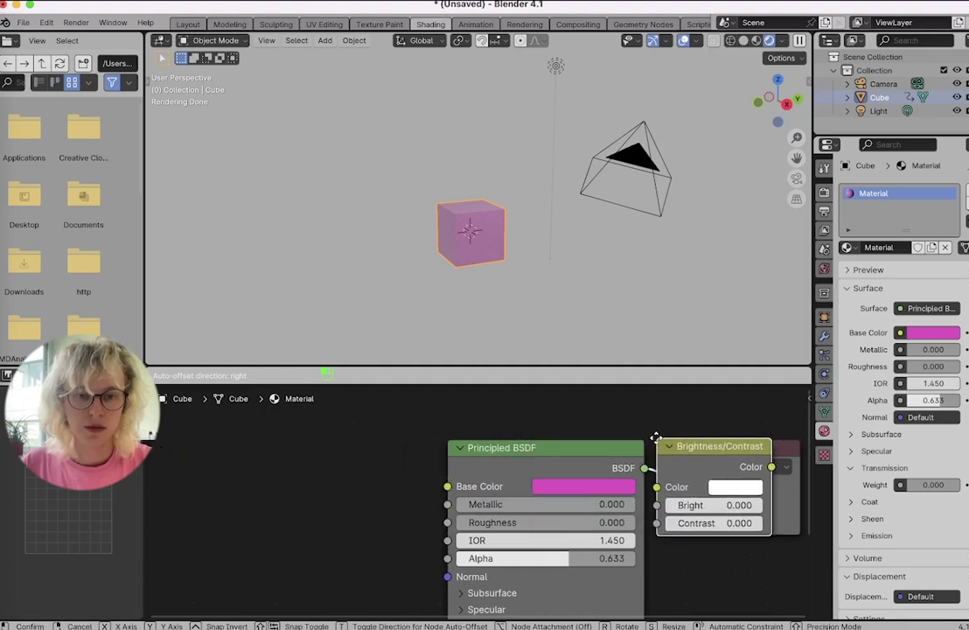
left_click(302, 464)
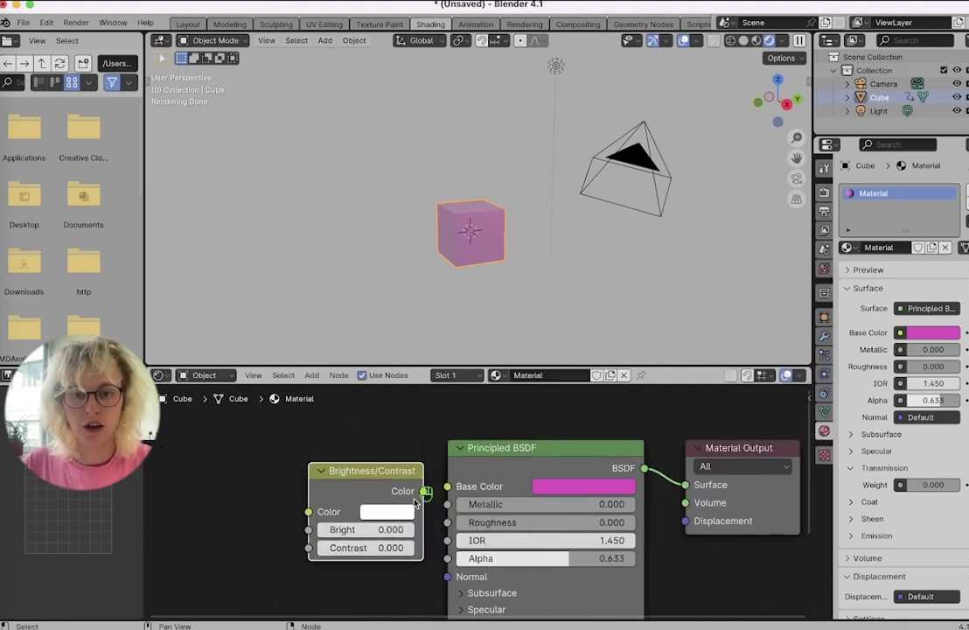
- Connect Brightness/Contrast to Base Color, give it a blue Color input and raise Bright to 1.200
left_click_drag(423, 490, 447, 487)
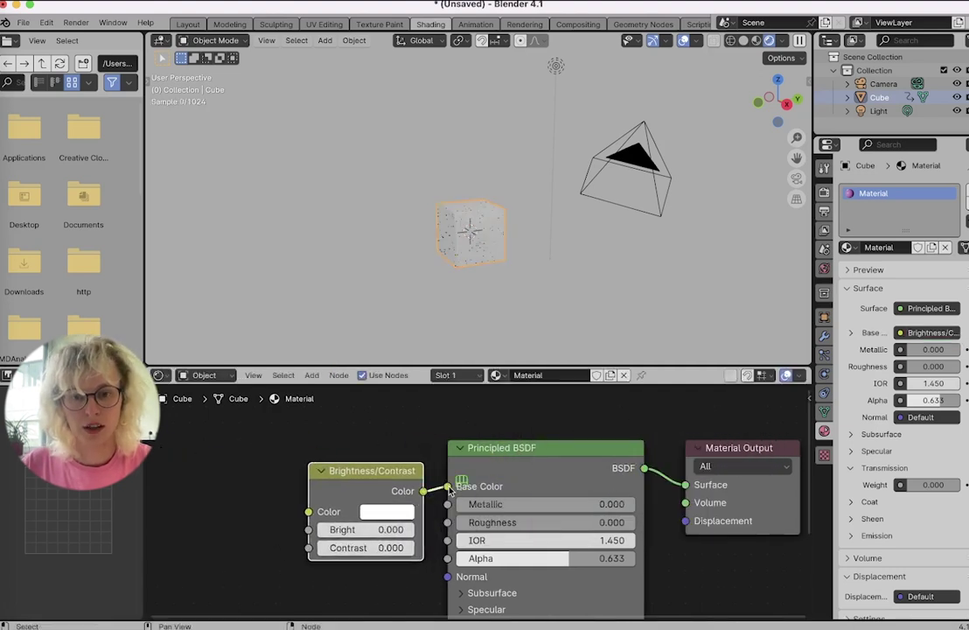
left_click(384, 513)
left_click(473, 352)
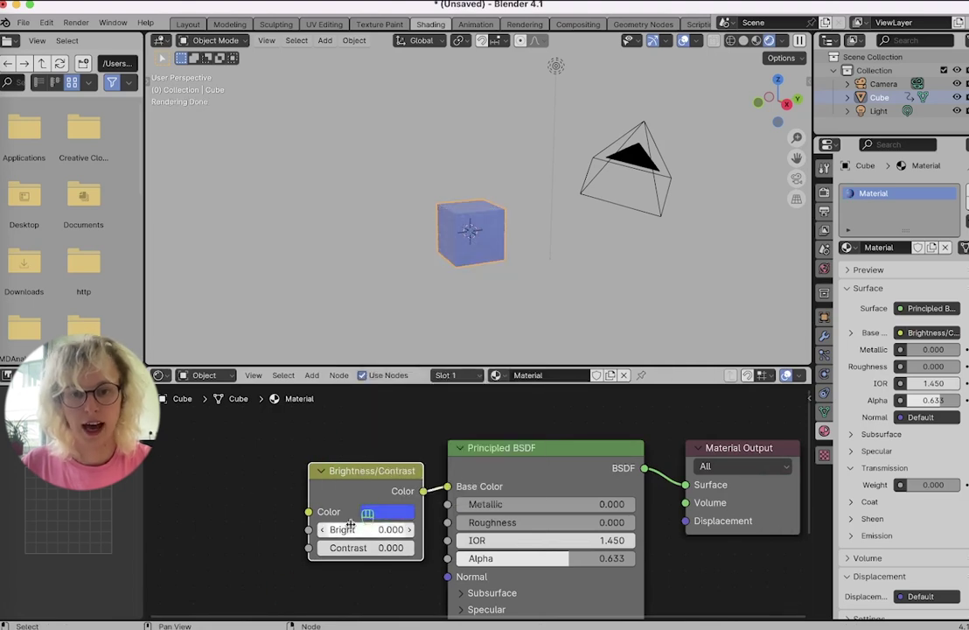
left_click(362, 525)
left_click_drag(362, 519, 362, 518)
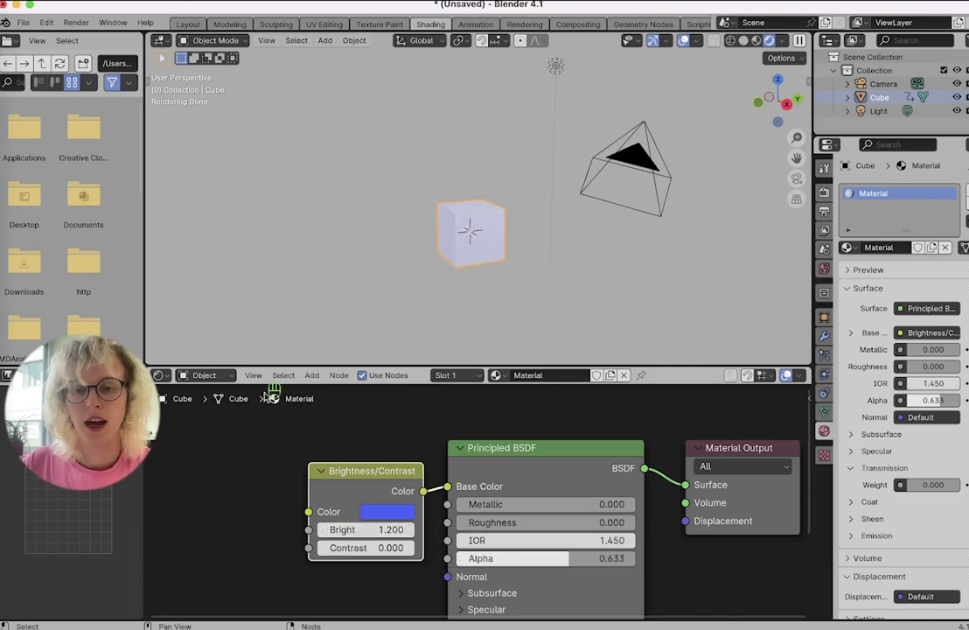
left_click(313, 375)
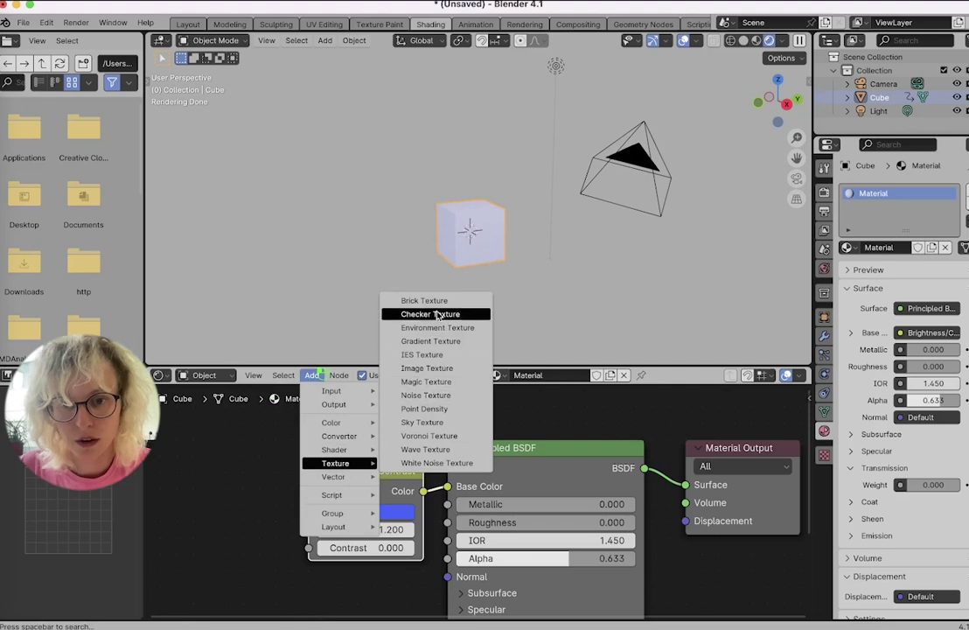
- Add a Voronoi Texture node and link its Color to the Principled BSDF's Base Color
left_click(447, 436)
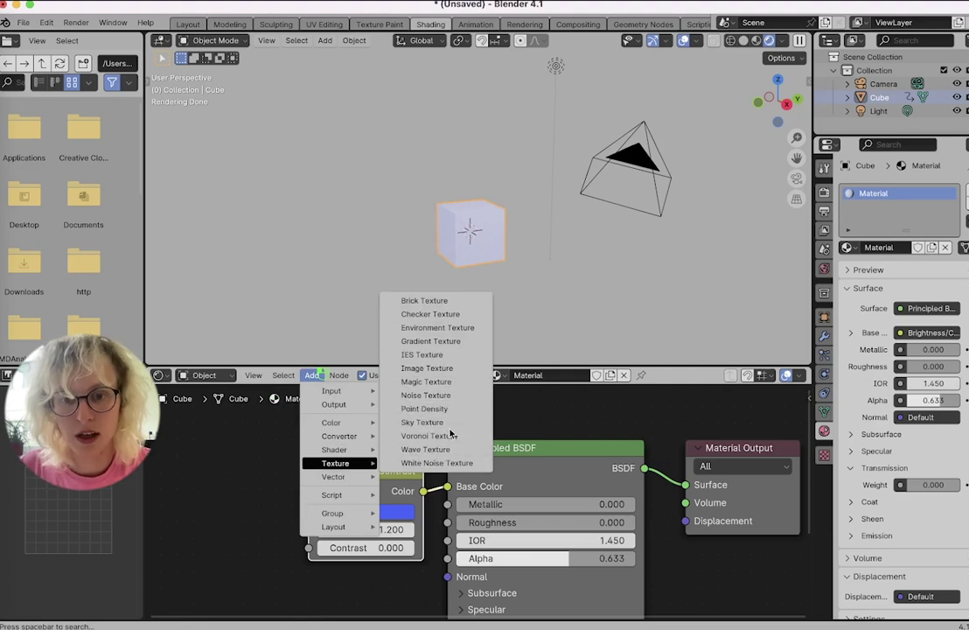
left_click(194, 451)
left_click_drag(313, 499, 447, 486)
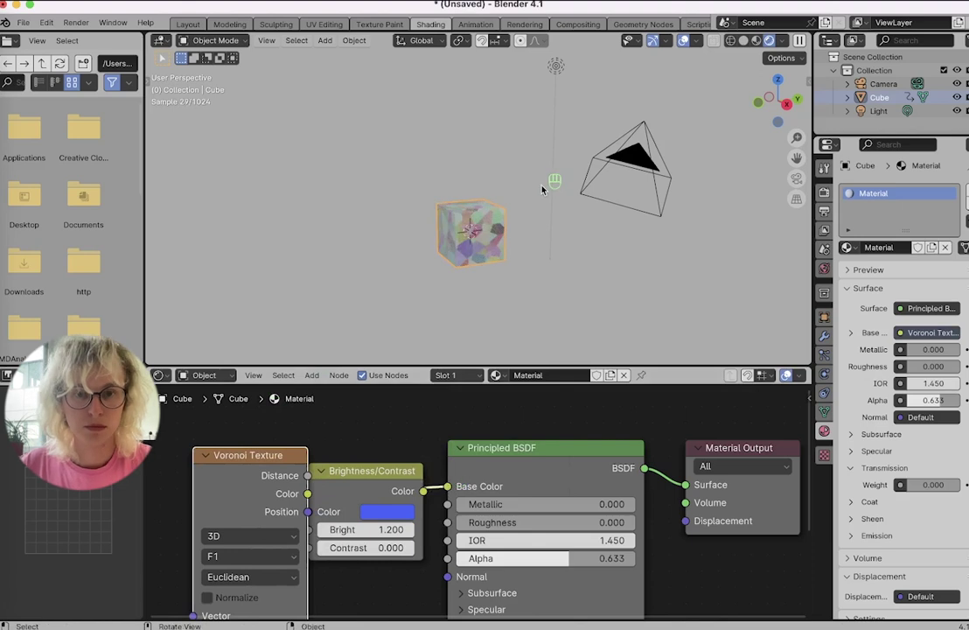
- Insert Brightness/Contrast into the Voronoi-to-Base Color link, with Bright -0.200 and Contrast 9.000
scroll(542, 189, "down", 10)
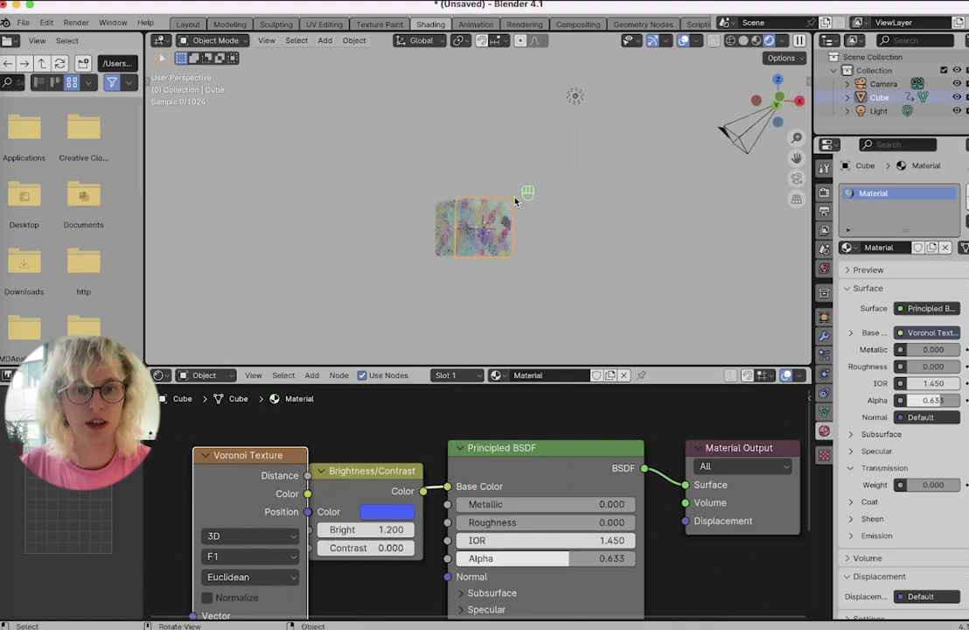
scroll(515, 200, "down", 3)
left_click_drag(381, 471, 441, 459)
left_click_drag(458, 517, 463, 536)
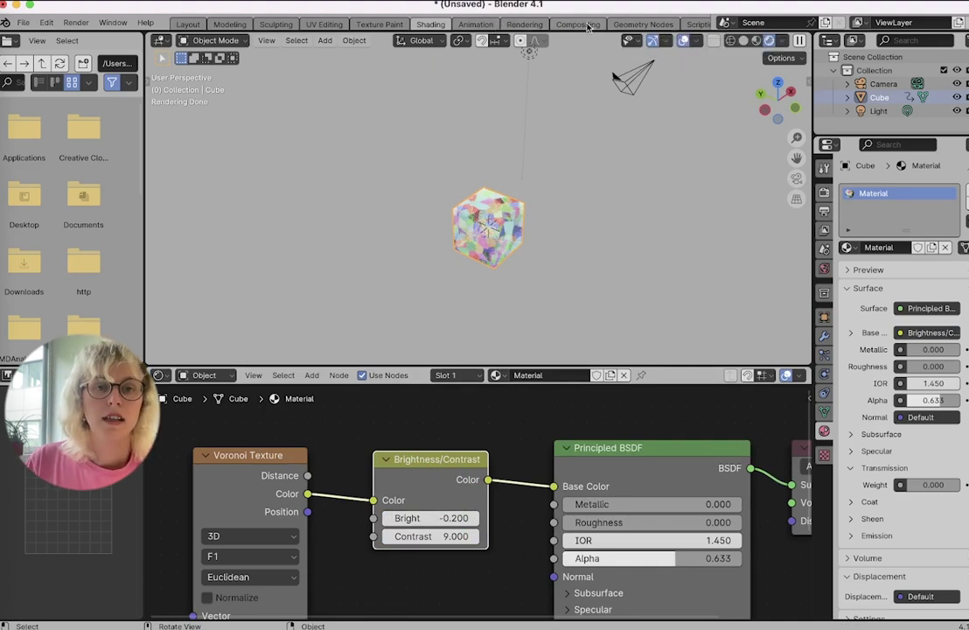
left_click(641, 24)
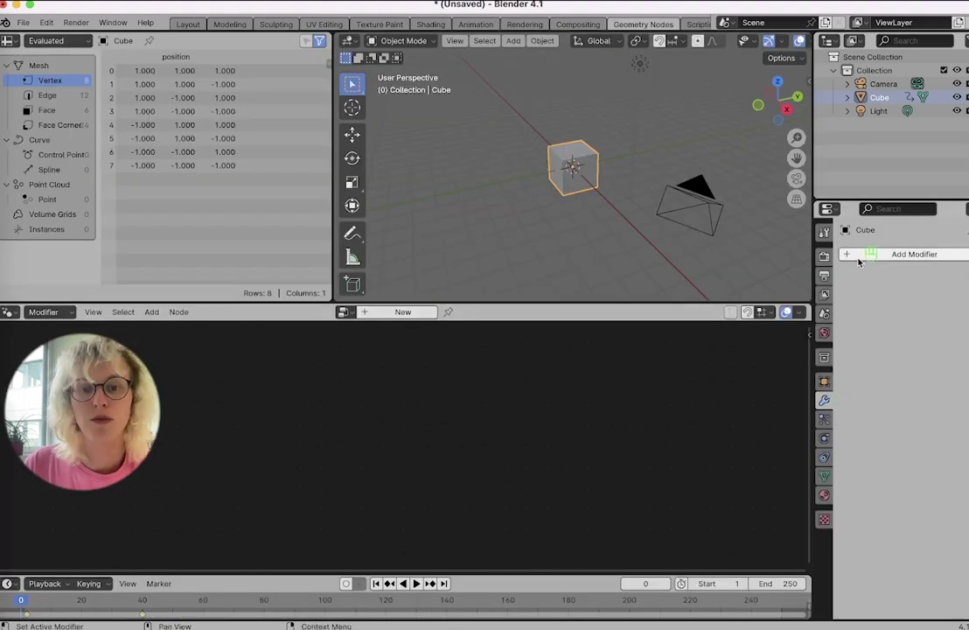
- Create a new Geometry Nodes tree and drop a Scale Elements node, searched as 'scale', into the geometry link
left_click(422, 313)
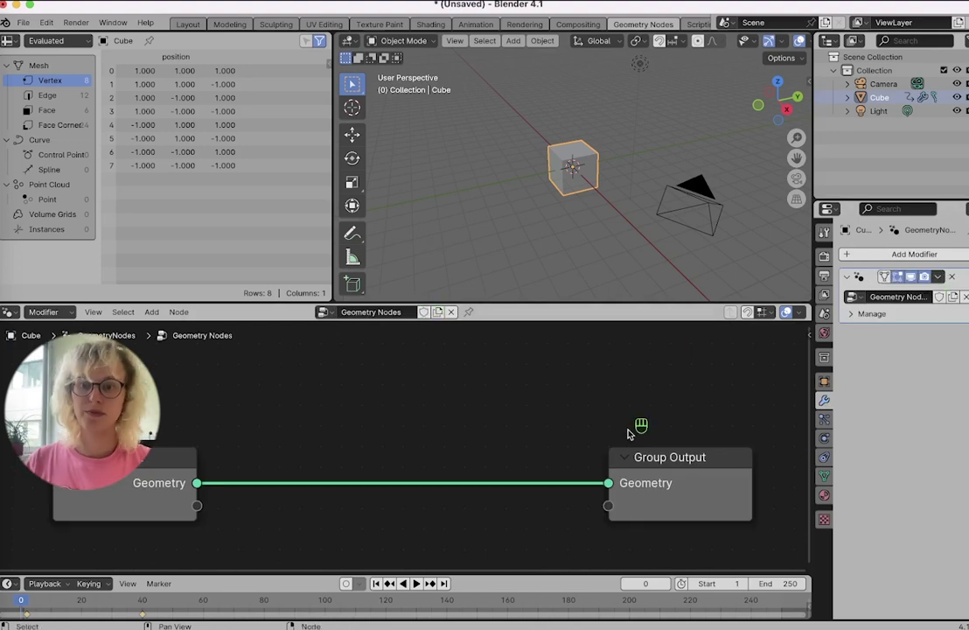
left_click(152, 312)
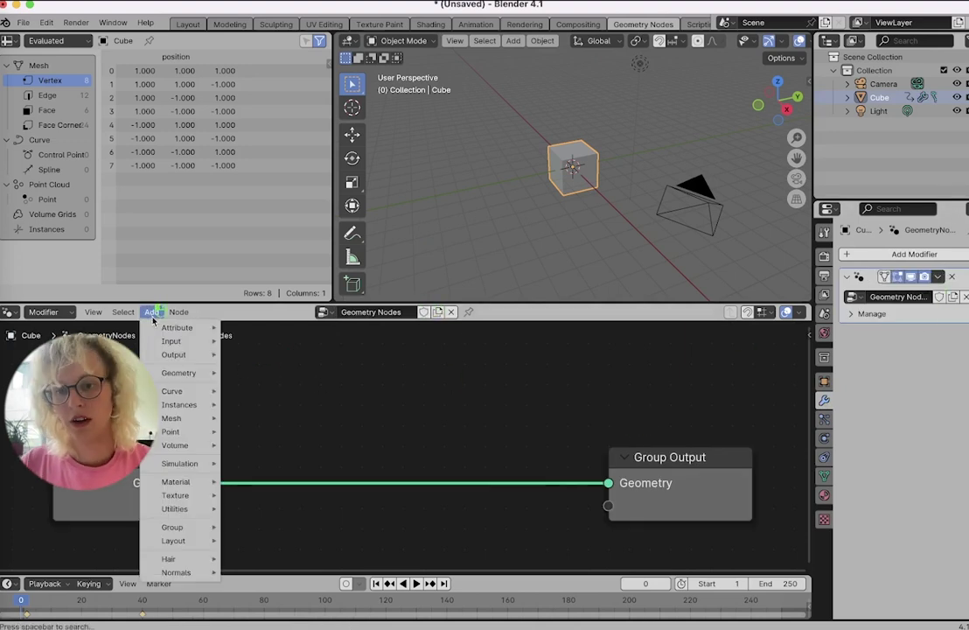
mouse_move(164, 374)
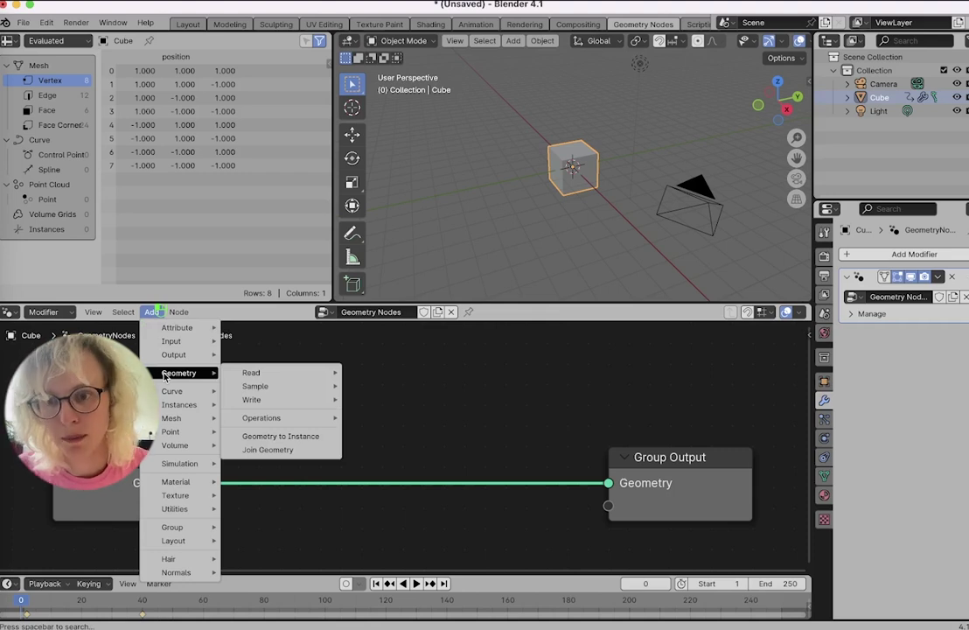
type("scal")
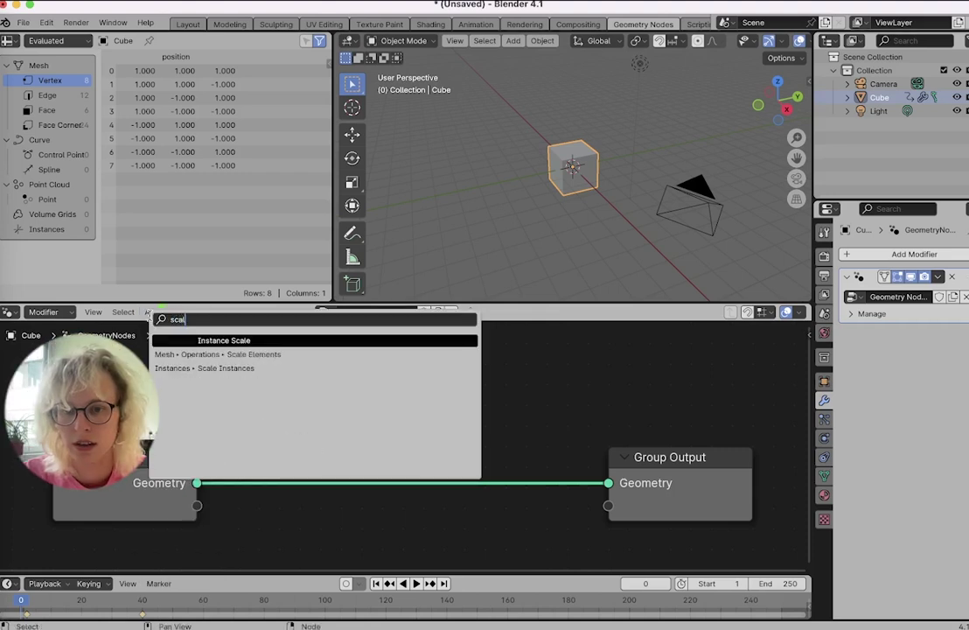
type("e")
key("Down")
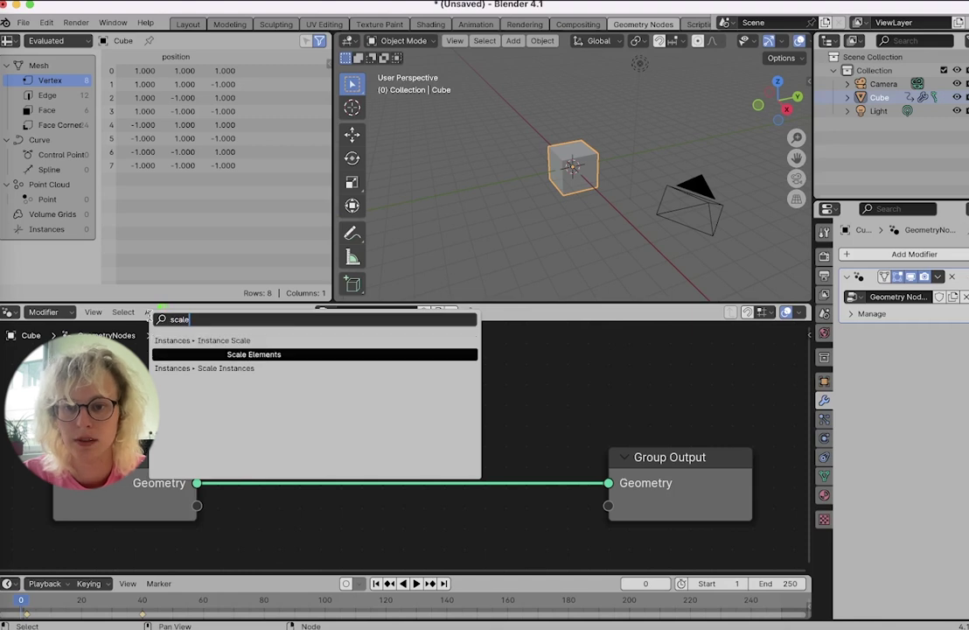
key("Return")
left_click(331, 396)
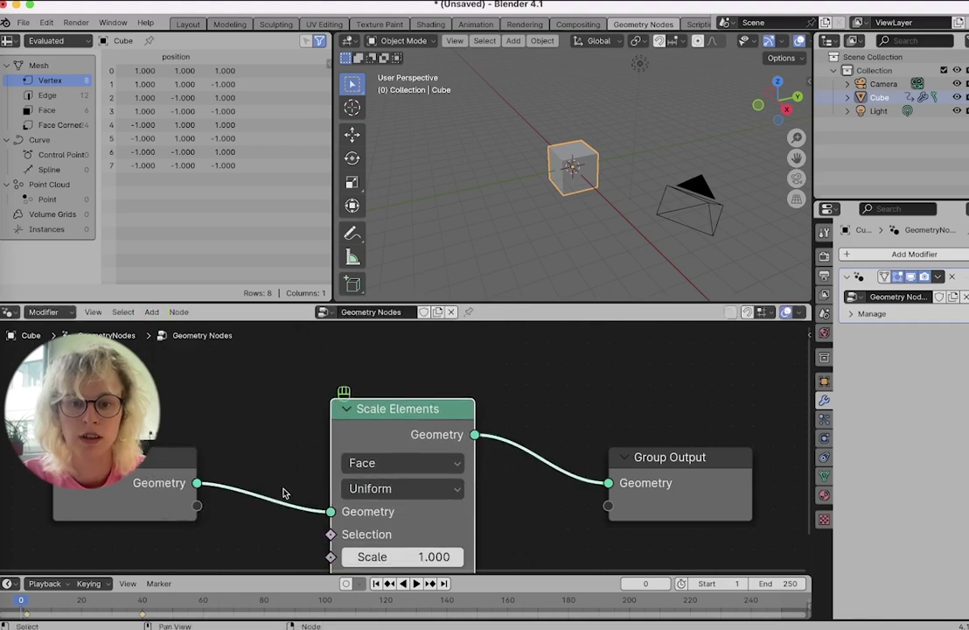
scroll(285, 491, "down", 3)
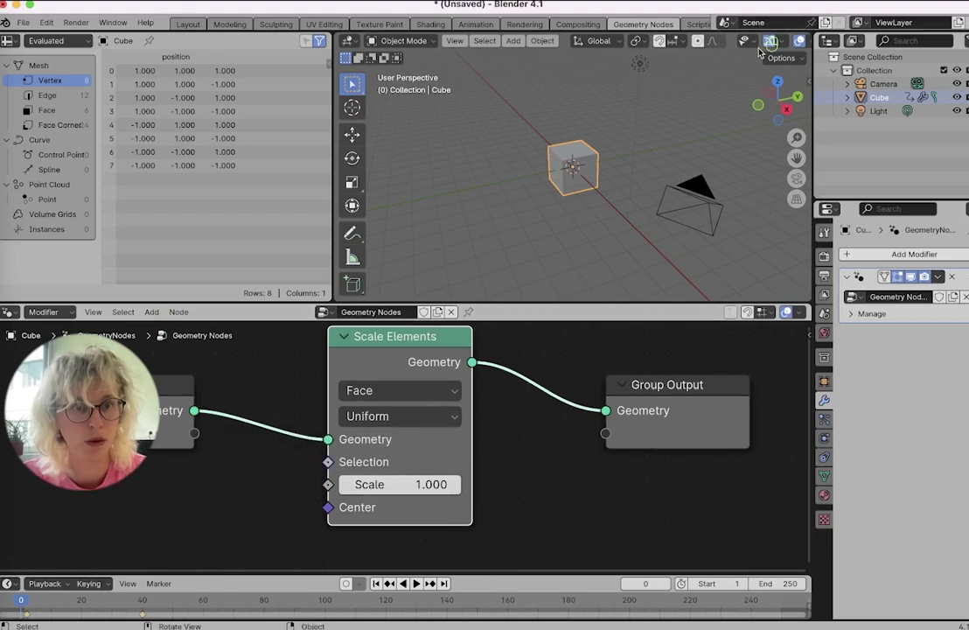
- Switch the viewport to Rendered shading and set the Scale Elements Scale to 3.000
scroll(774, 44, "down", 3)
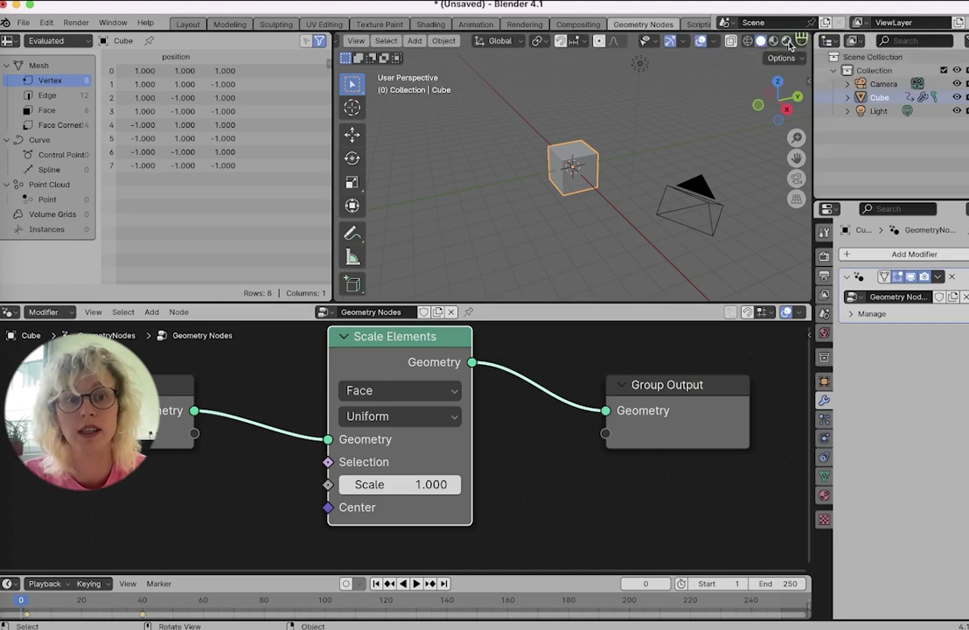
left_click(787, 41)
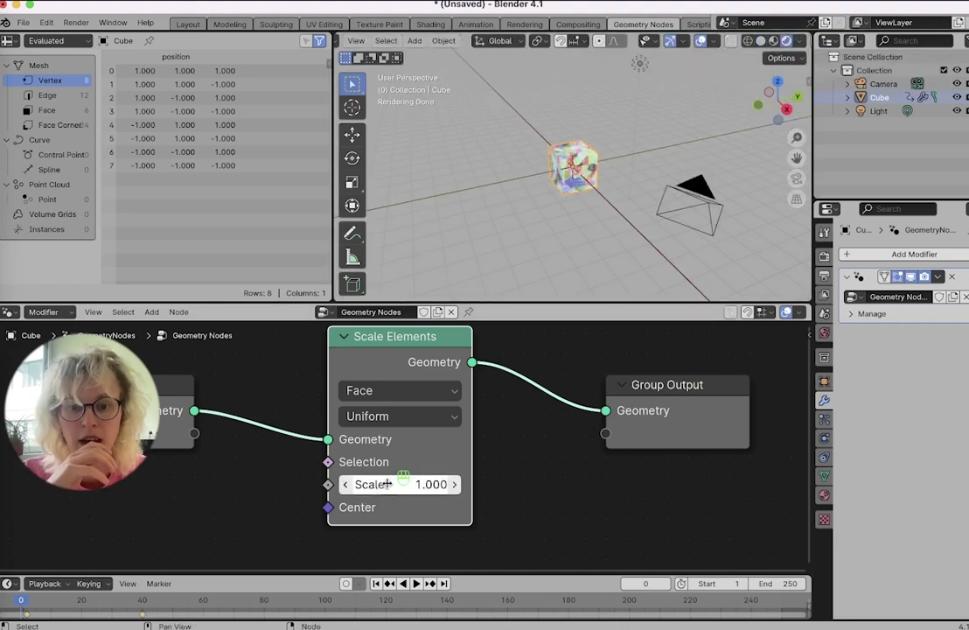
left_click_drag(387, 483, 394, 484)
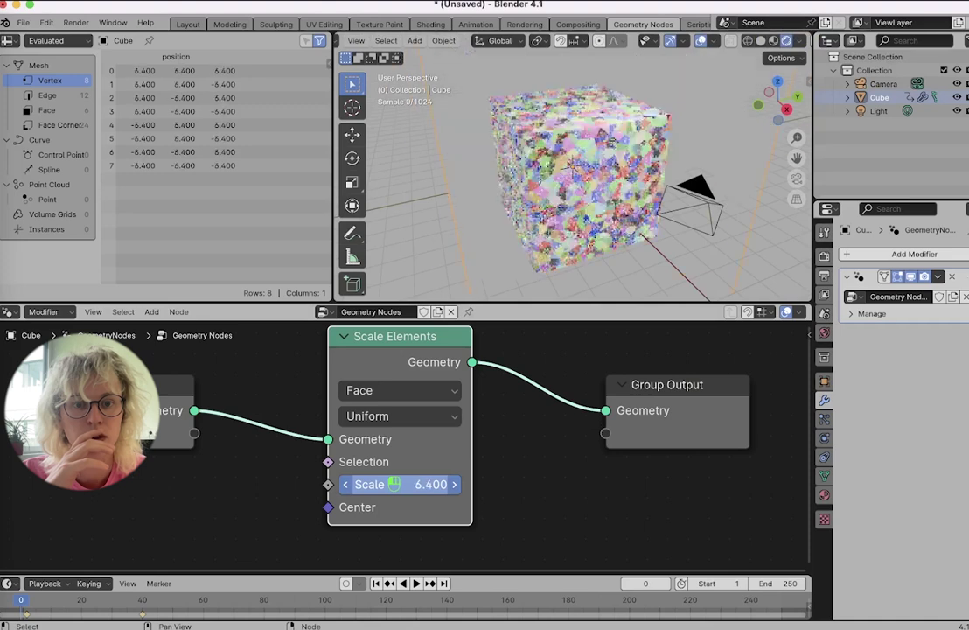
left_click_drag(393, 483, 372, 484)
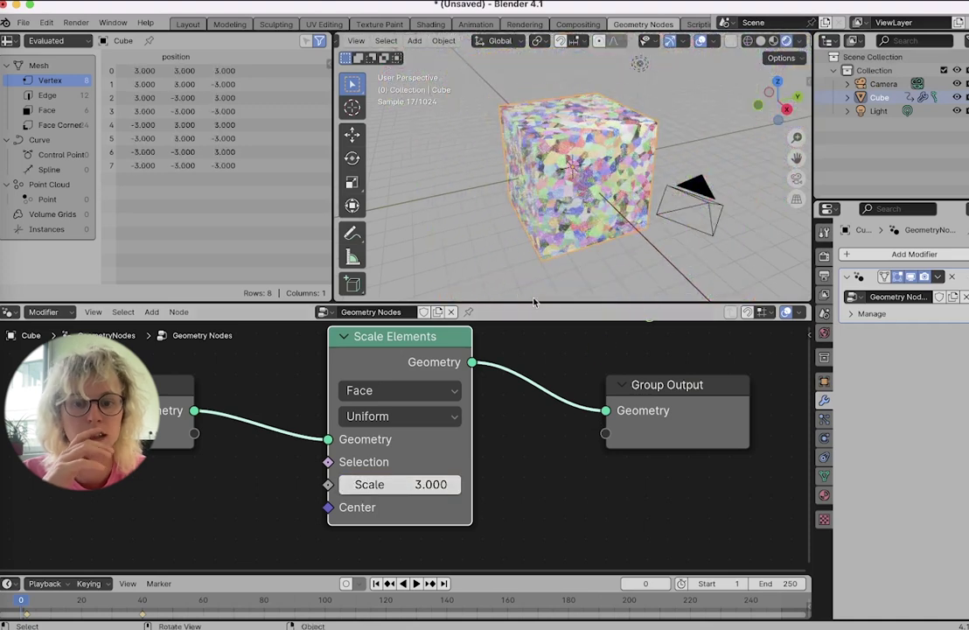